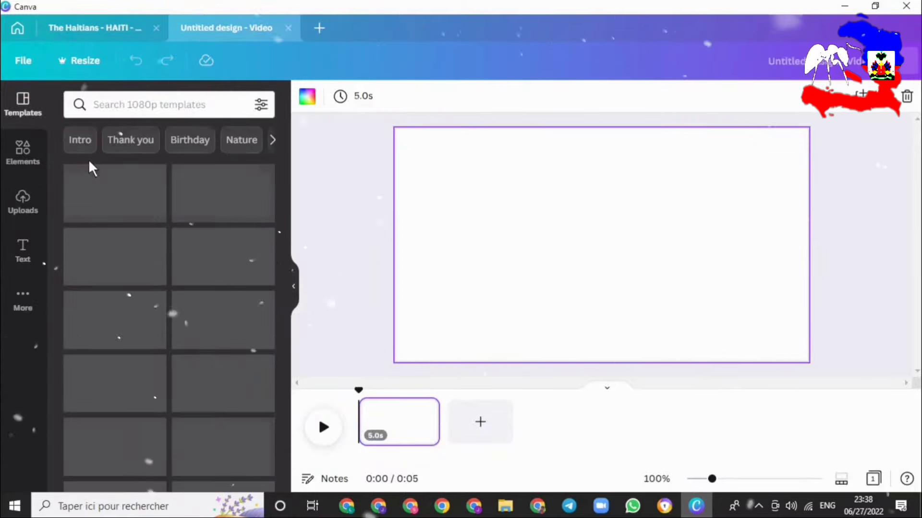
Set the blank page's duration to 10.5 seconds and its background colour to bright green #09F421.
{"action": "left_click", "coordinate": [357, 98]}
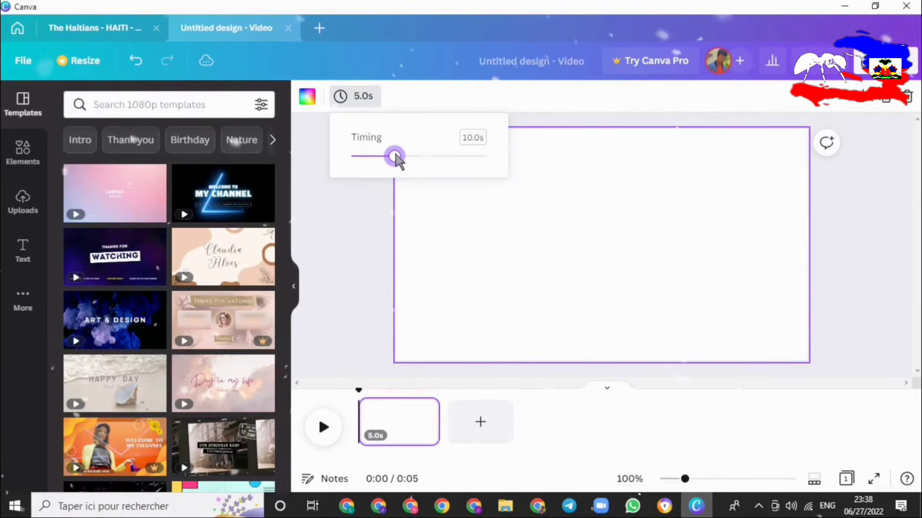
{"action": "left_click", "coordinate": [487, 259]}
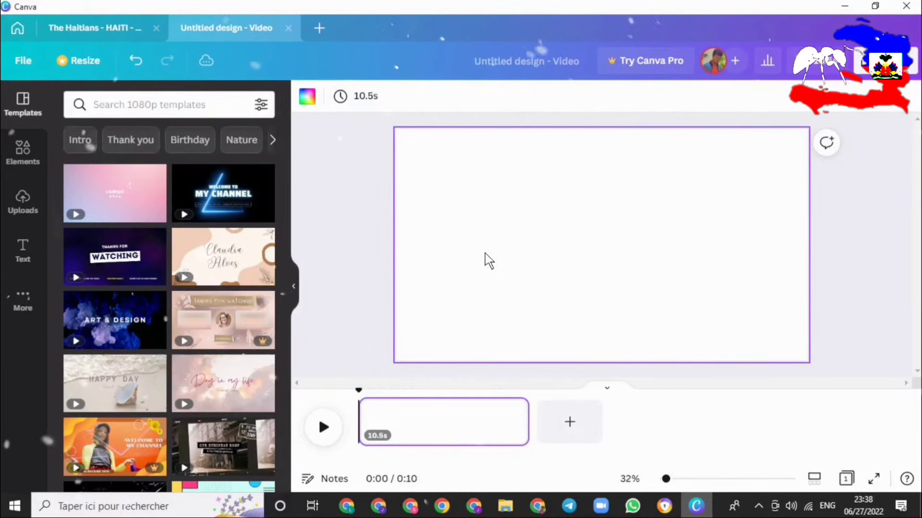
{"action": "left_click", "coordinate": [307, 98]}
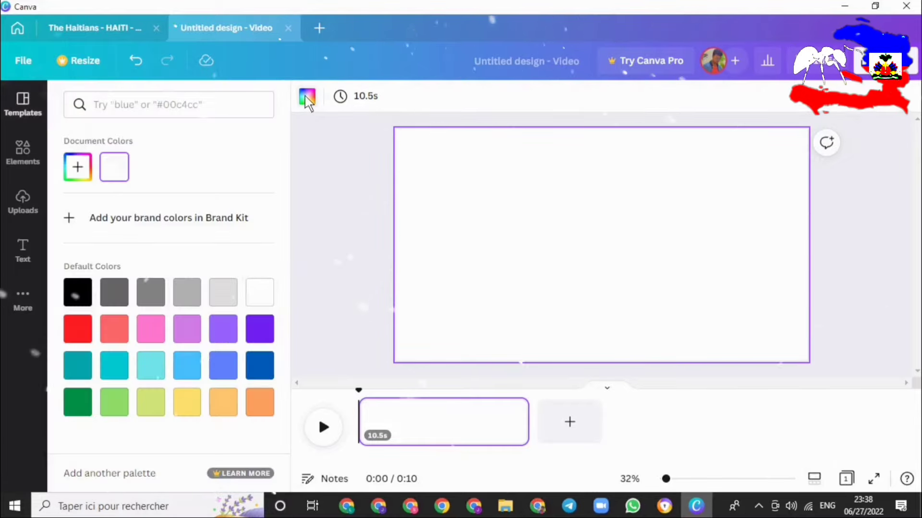
{"action": "left_click", "coordinate": [76, 166]}
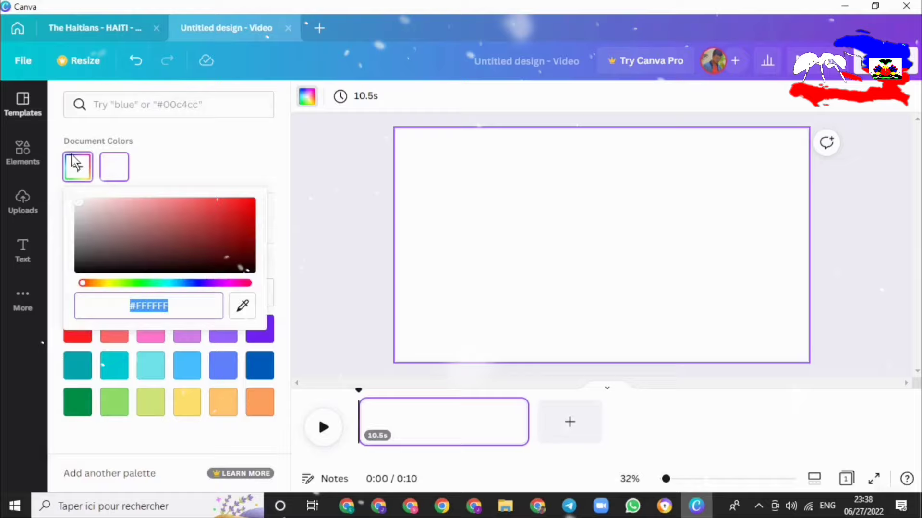
{"action": "left_click", "coordinate": [141, 282]}
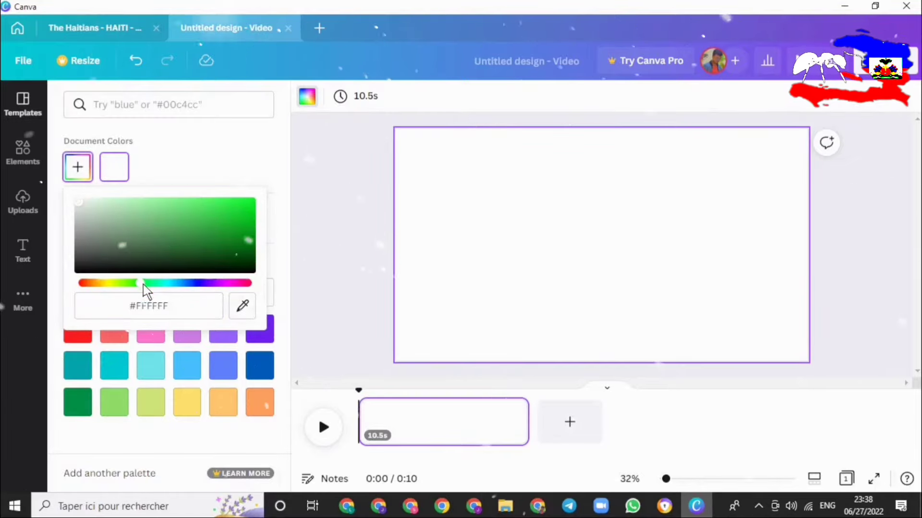
{"action": "left_click", "coordinate": [250, 202]}
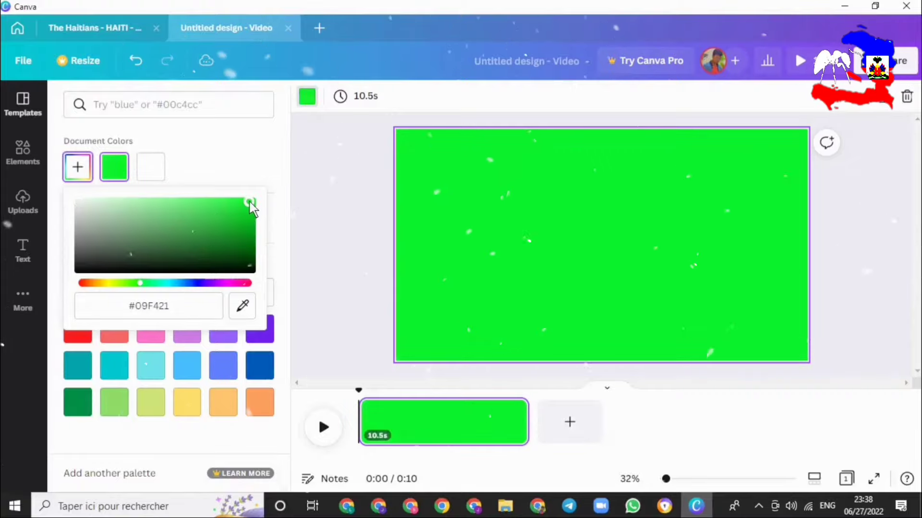
{"action": "left_click", "coordinate": [511, 231]}
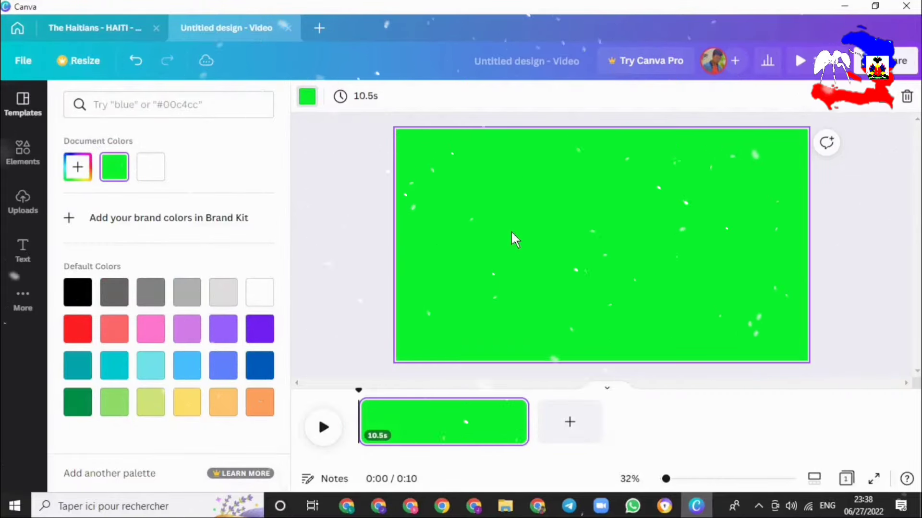
Try a plain square on the green page, then replace it with a rounded square from Other Shapes.
{"action": "left_click", "coordinate": [27, 161]}
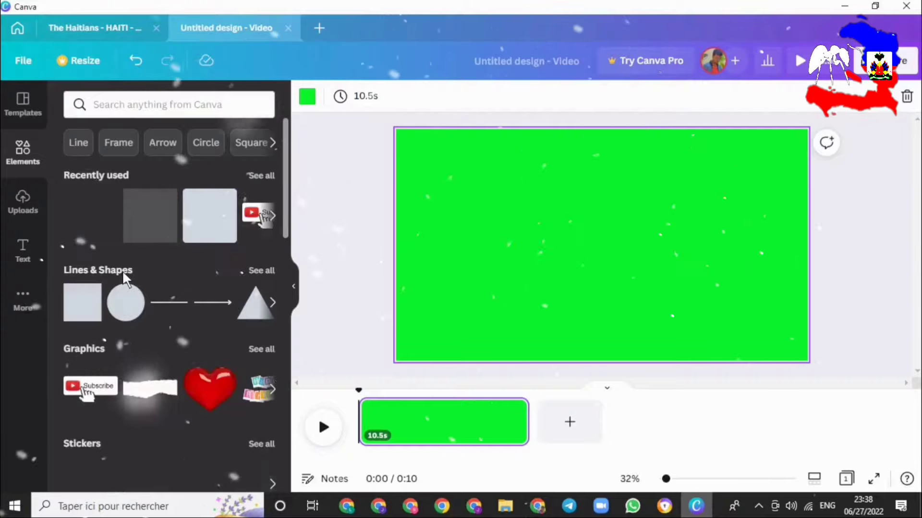
{"action": "left_click", "coordinate": [122, 270]}
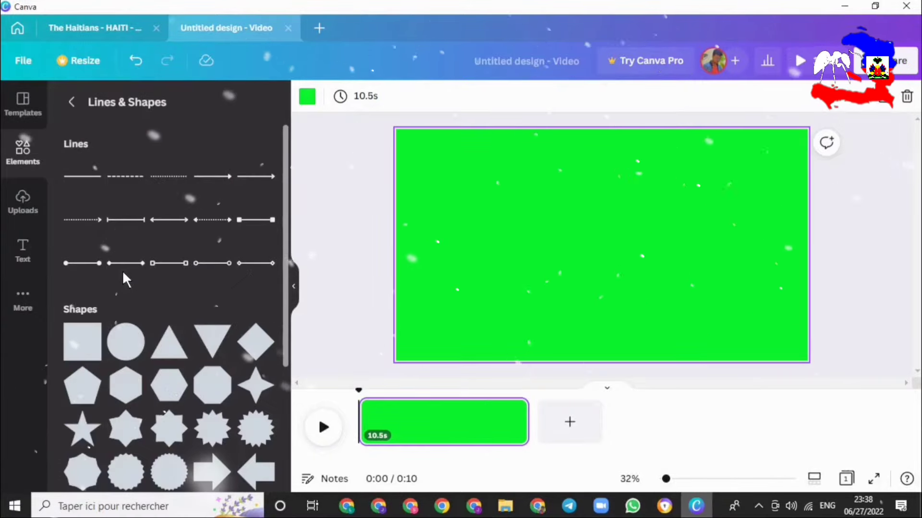
{"action": "mouse_move", "coordinate": [90, 336]}
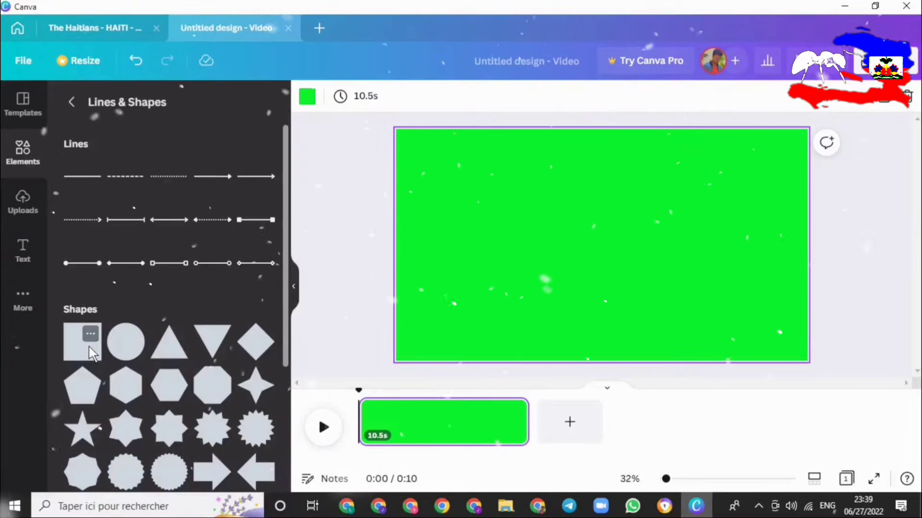
{"action": "left_click", "coordinate": [91, 354]}
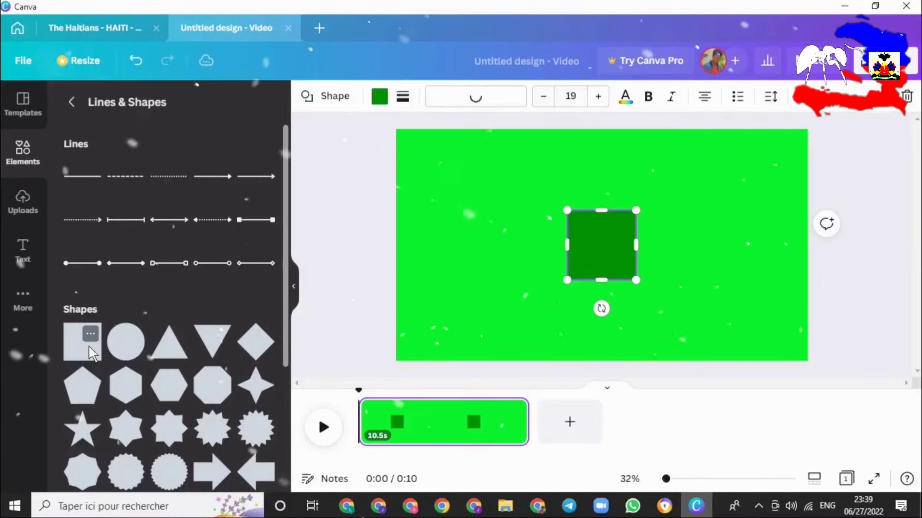
{"action": "left_click_drag", "start_coordinate": [283, 278], "coordinate": [306, 429]}
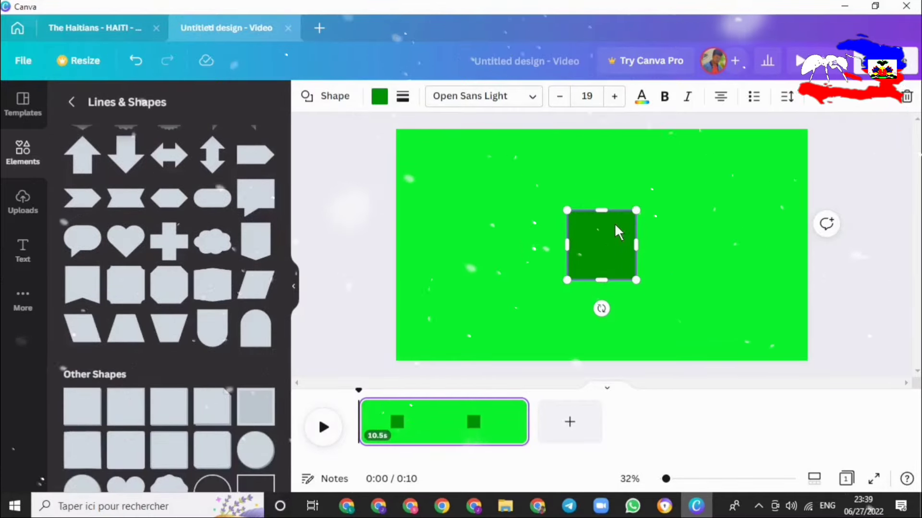
{"action": "key", "text": "Delete"}
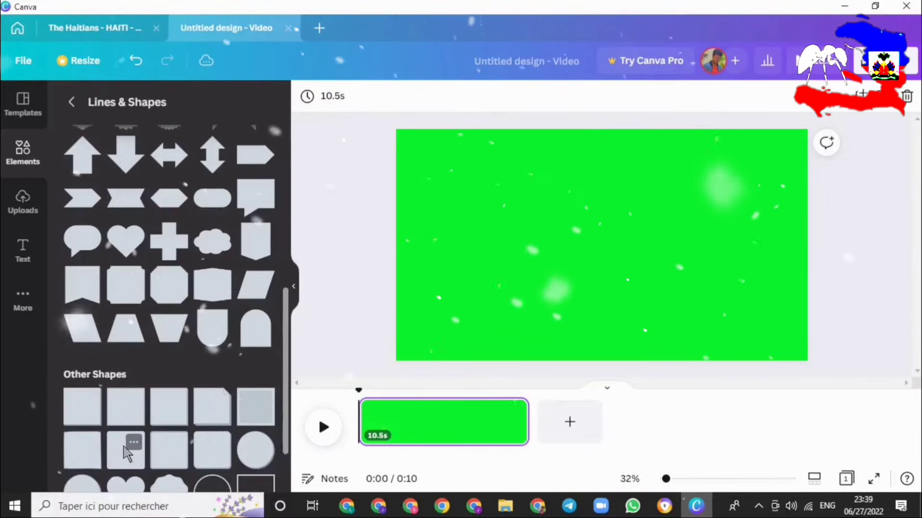
{"action": "left_click", "coordinate": [125, 450]}
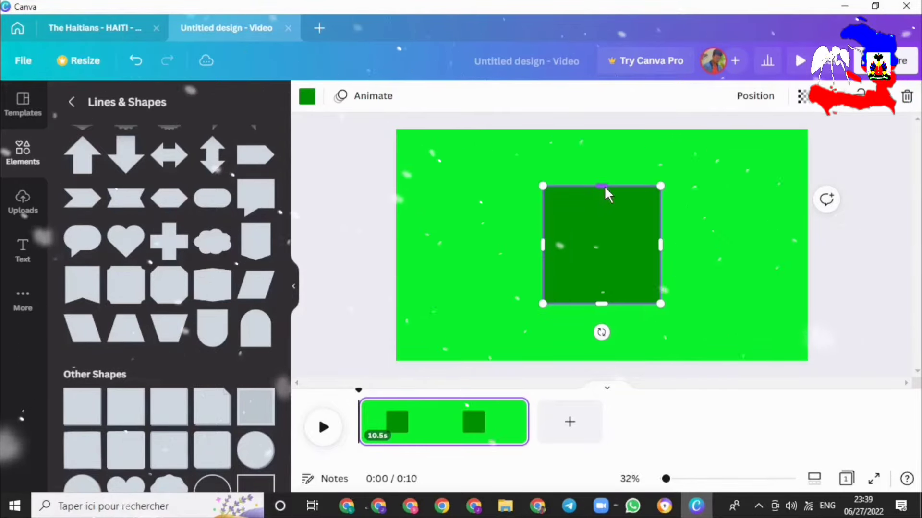
Reshape the rounded square into a wide, low bar and centre it horizontally near the page's lower edge.
{"action": "left_click_drag", "start_coordinate": [603, 188], "coordinate": [604, 266]}
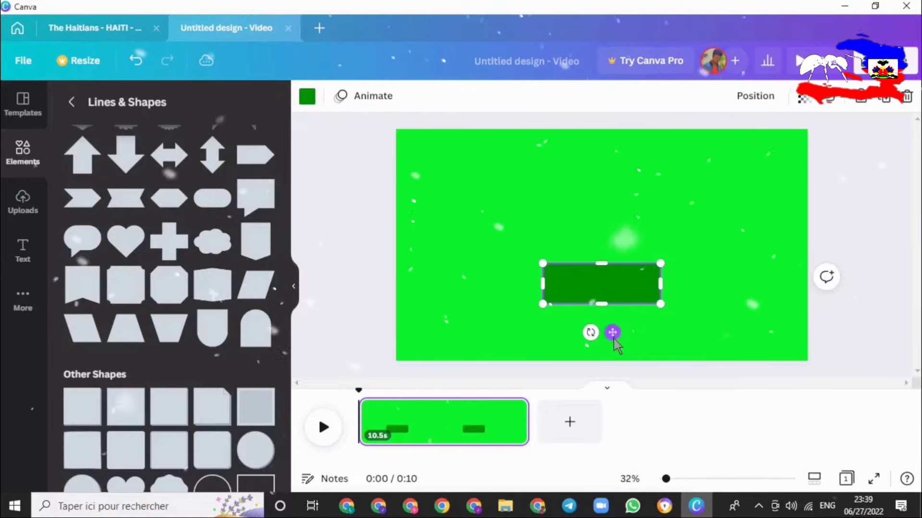
{"action": "left_click_drag", "start_coordinate": [612, 332], "coordinate": [614, 374]}
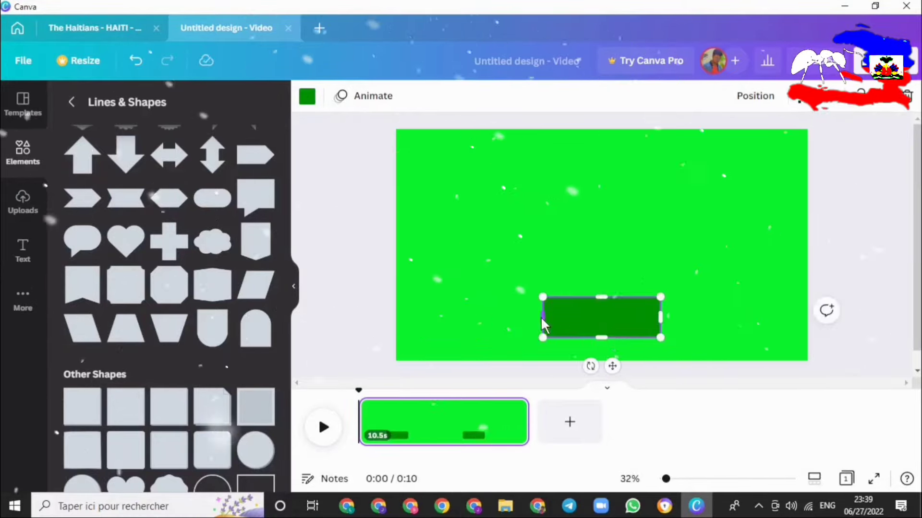
{"action": "left_click_drag", "start_coordinate": [542, 317], "coordinate": [477, 319]}
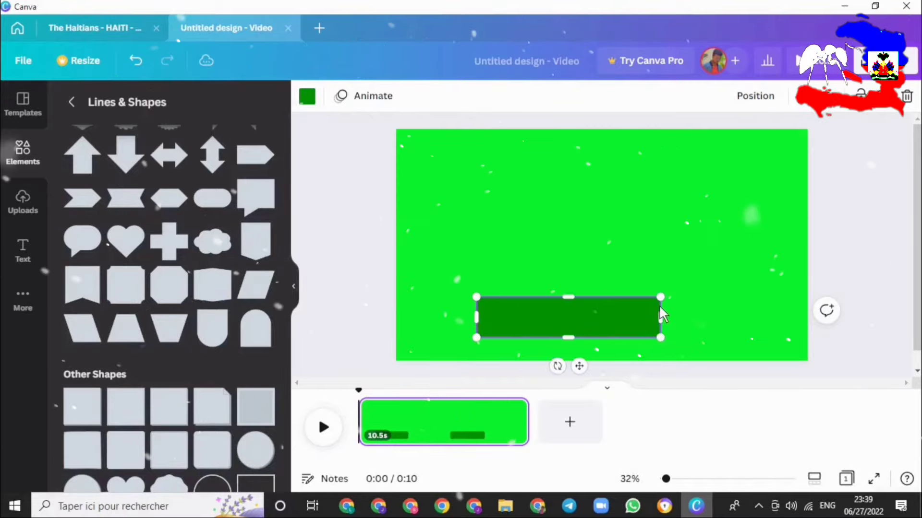
{"action": "left_click_drag", "start_coordinate": [661, 318], "coordinate": [715, 318]}
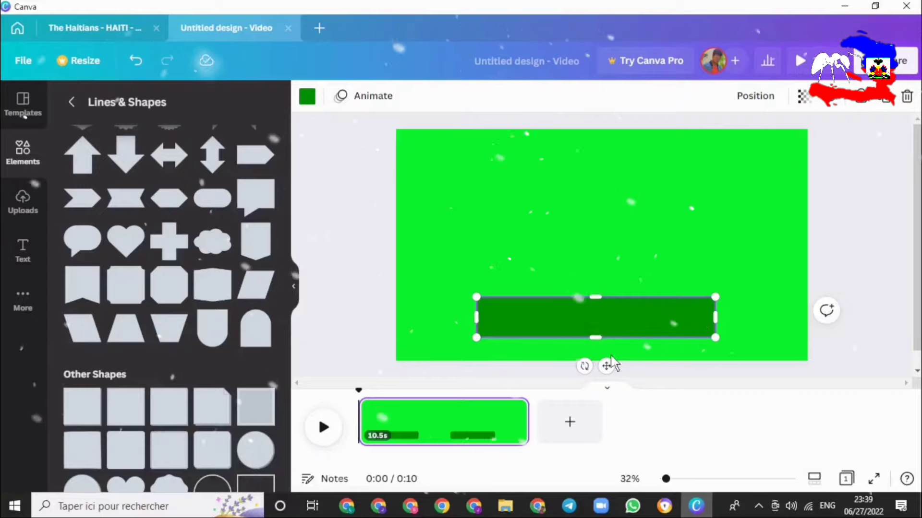
{"action": "mouse_move", "coordinate": [607, 366]}
{"action": "left_mouse_down"}
{"action": "mouse_move", "coordinate": [607, 387]}
{"action": "mouse_move", "coordinate": [610, 376]}
{"action": "left_mouse_up"}
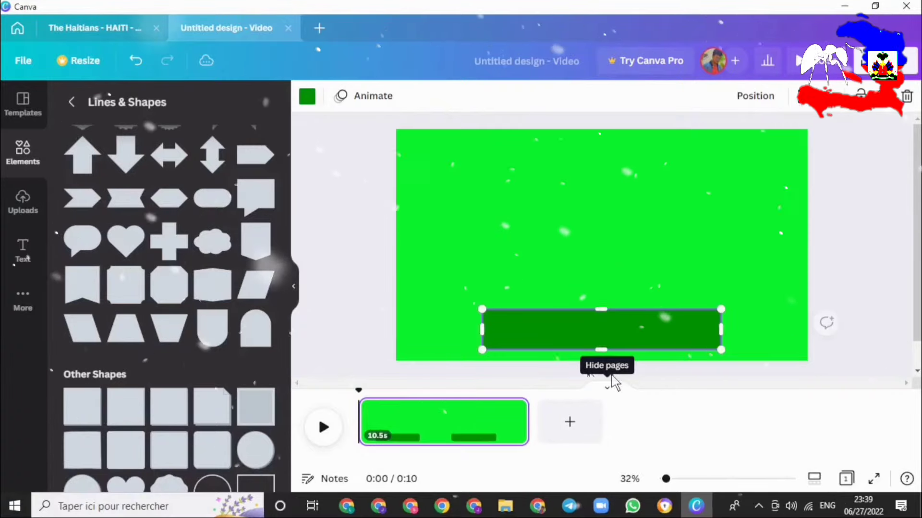
{"action": "left_click", "coordinate": [558, 245]}
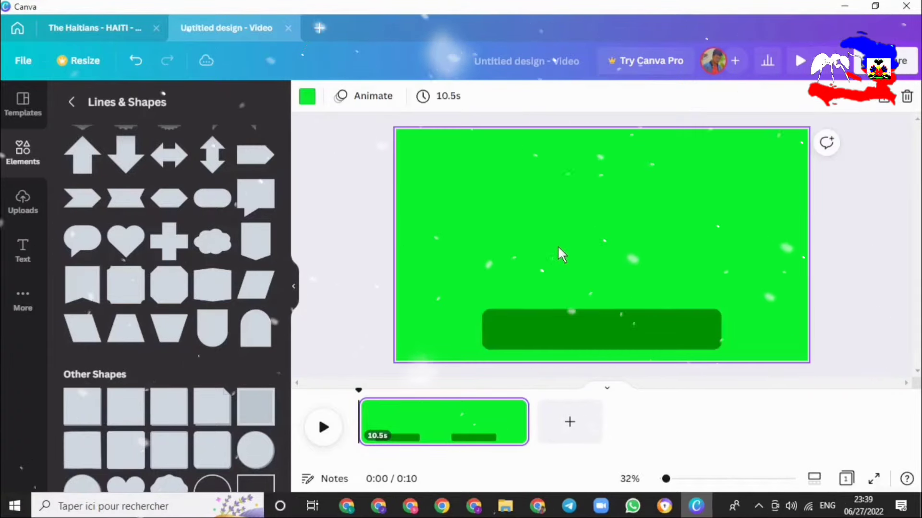
Recolour the rounded bar with a custom light pink.
{"action": "left_click", "coordinate": [556, 333]}
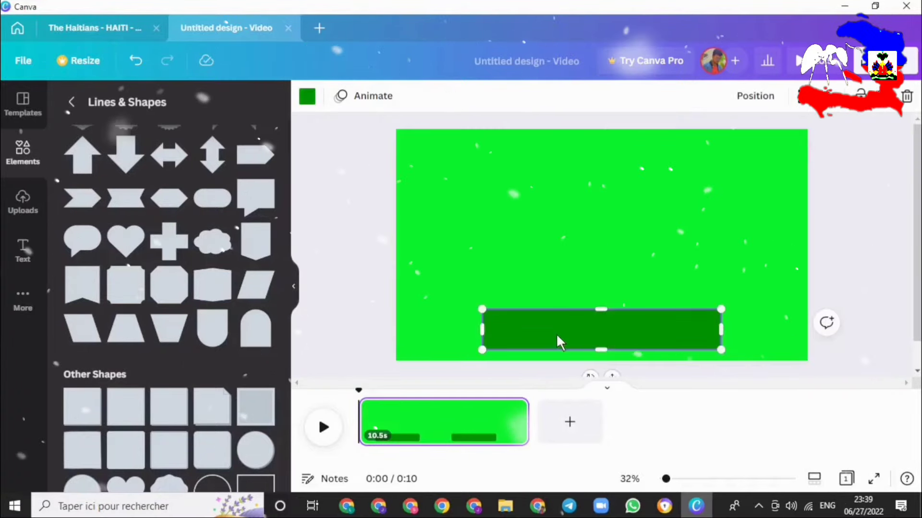
{"action": "left_click", "coordinate": [308, 99]}
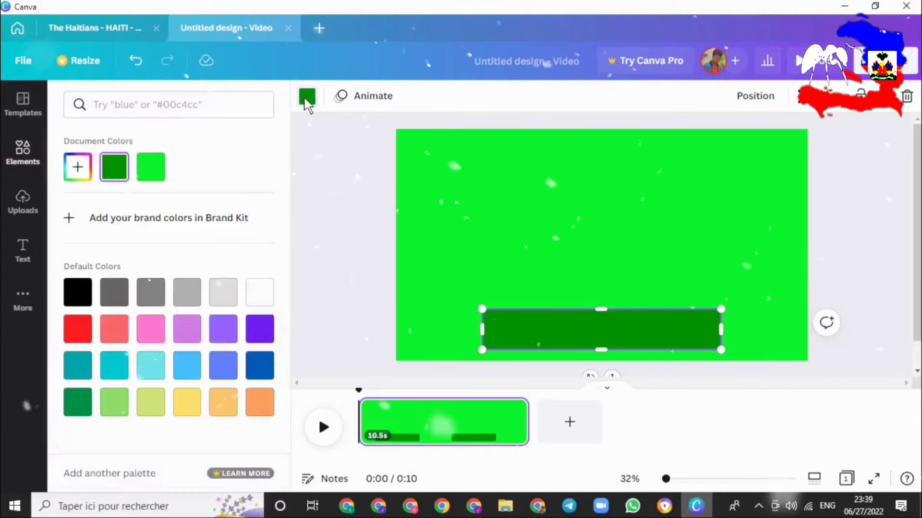
{"action": "left_click", "coordinate": [80, 164]}
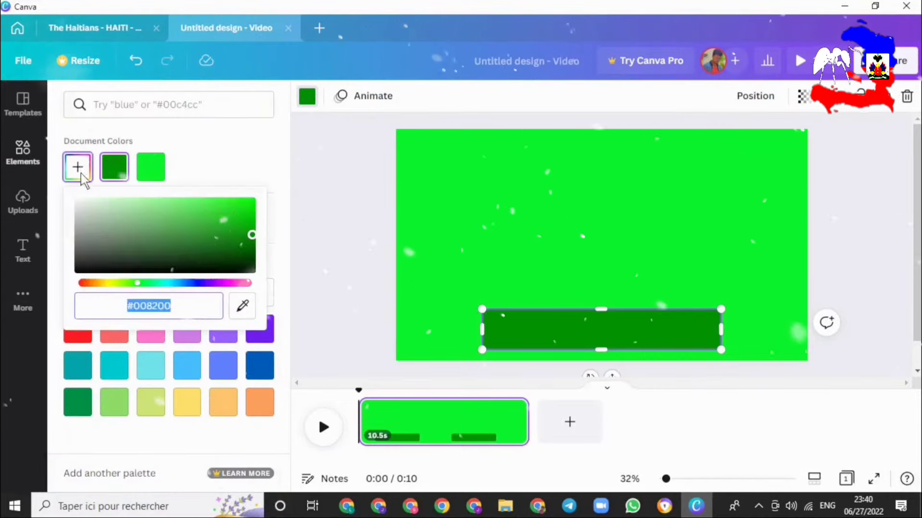
{"action": "left_click", "coordinate": [216, 284]}
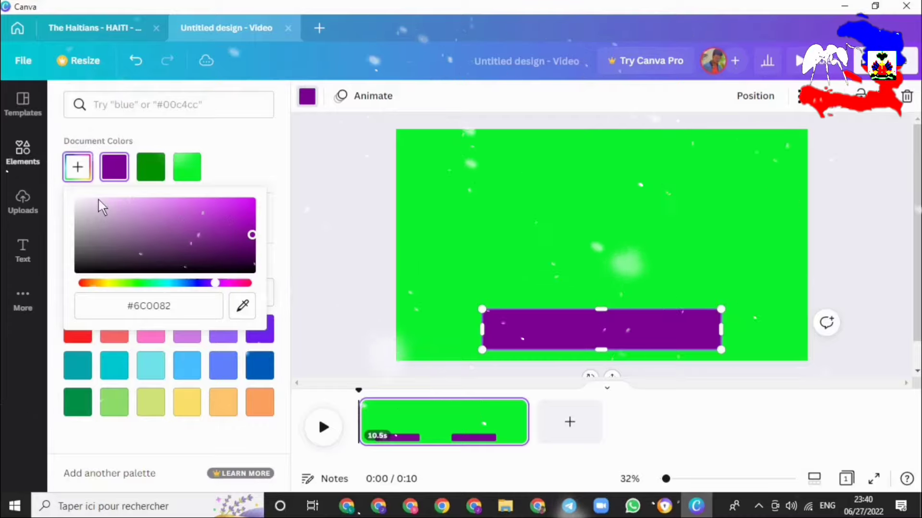
{"action": "left_click_drag", "start_coordinate": [101, 206], "coordinate": [105, 205]}
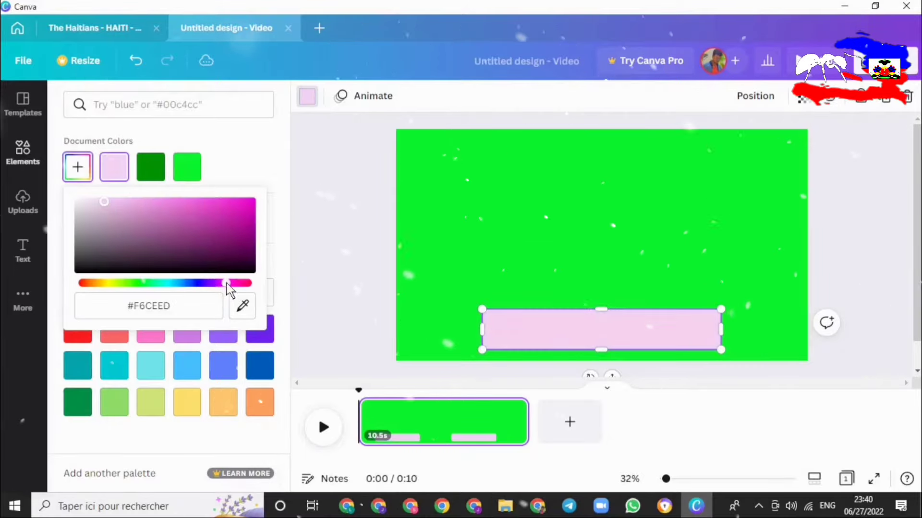
{"action": "left_click", "coordinate": [117, 201]}
{"action": "left_click", "coordinate": [541, 241]}
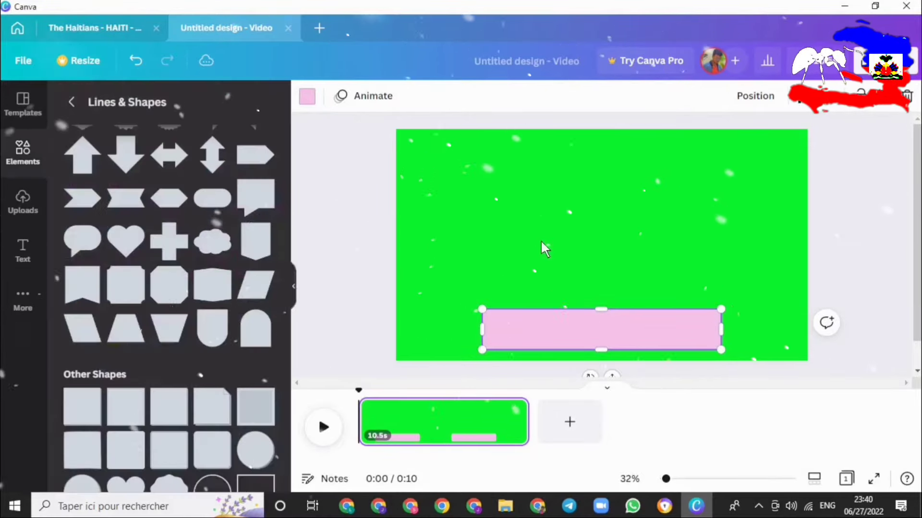
{"action": "left_click", "coordinate": [557, 254]}
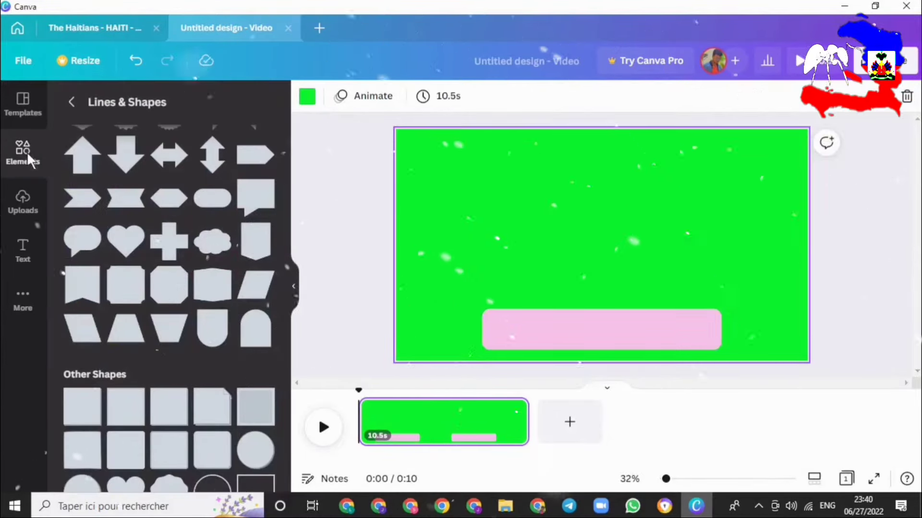
Upload the image LOGO H from the Documents > Zoom folder to the design's media.
{"action": "left_click", "coordinate": [24, 195]}
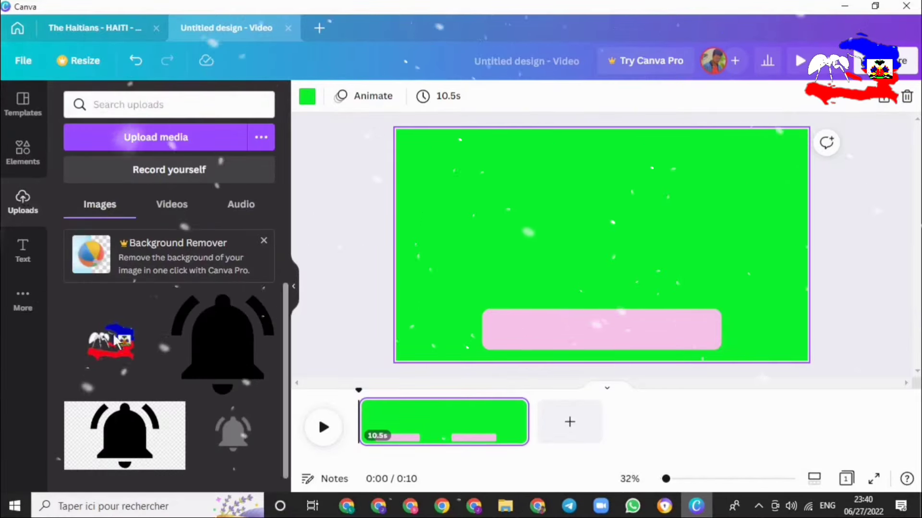
{"action": "left_click", "coordinate": [155, 142]}
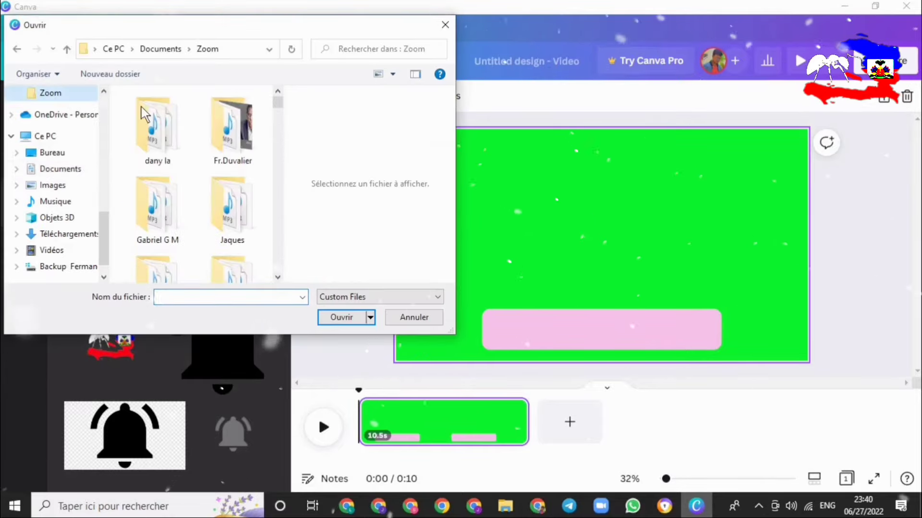
{"action": "left_click_drag", "start_coordinate": [278, 102], "coordinate": [281, 130]}
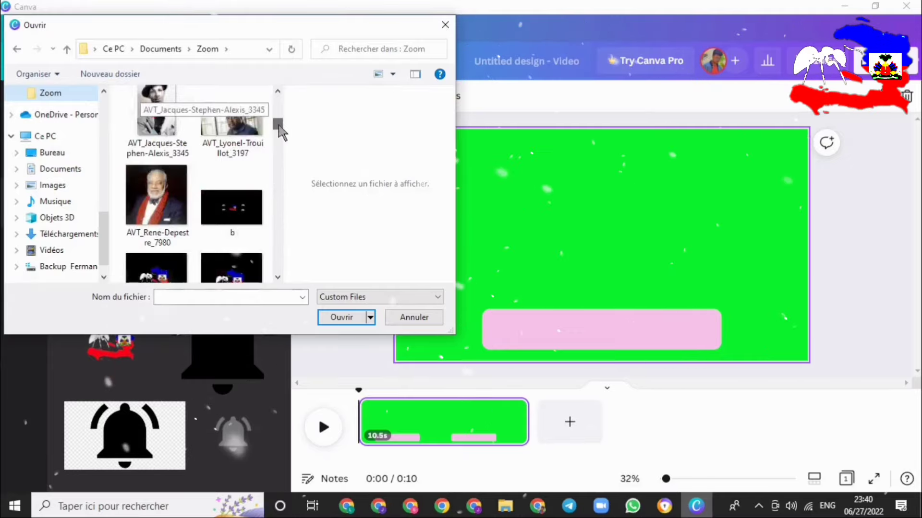
{"action": "left_click_drag", "start_coordinate": [278, 126], "coordinate": [278, 168]}
{"action": "left_click", "coordinate": [157, 170]}
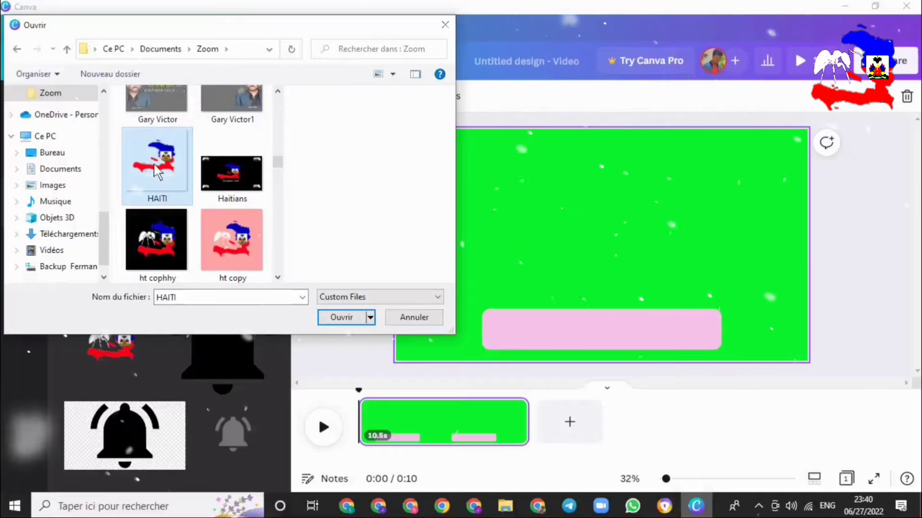
{"action": "scroll", "coordinate": [155, 168], "scroll_direction": "down", "scroll_amount": 2}
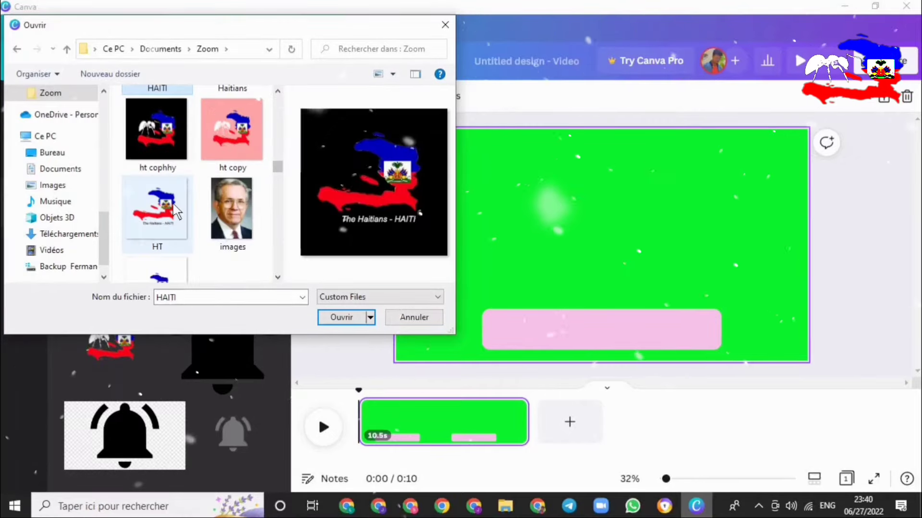
{"action": "left_click_drag", "start_coordinate": [280, 171], "coordinate": [280, 176]}
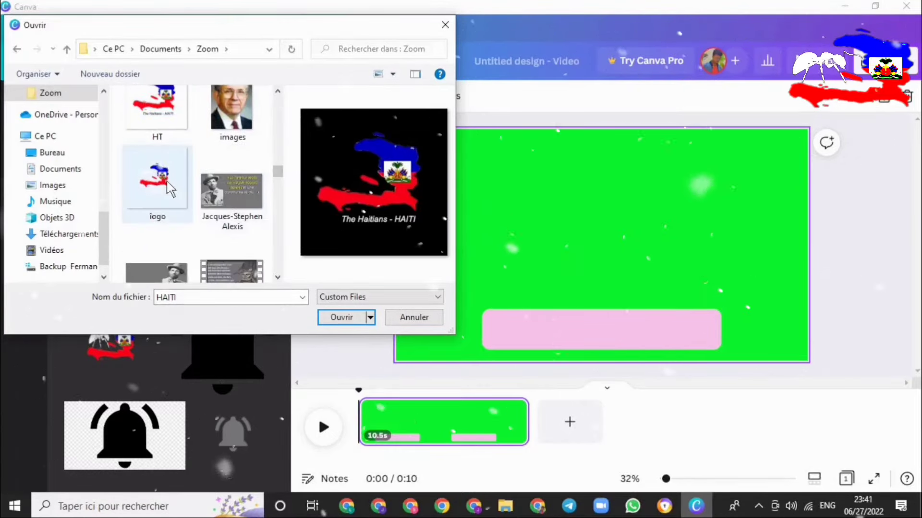
{"action": "left_click", "coordinate": [153, 112]}
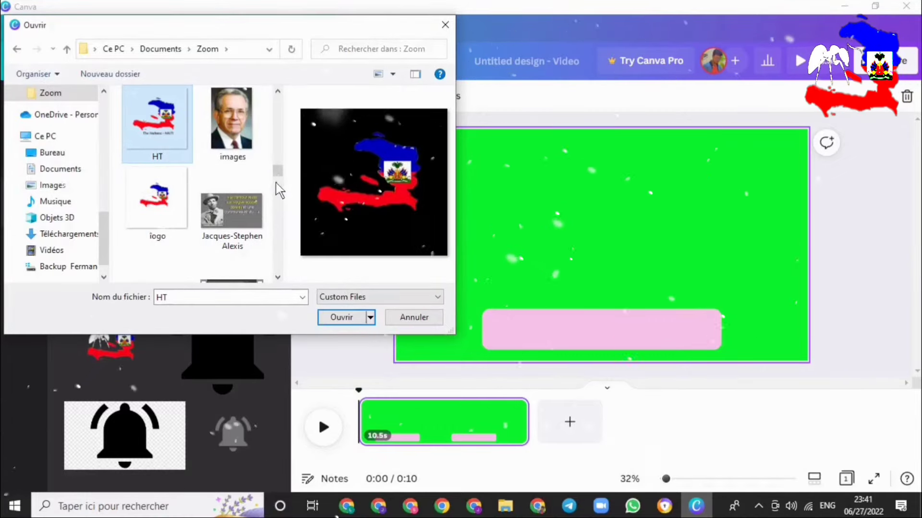
{"action": "left_click_drag", "start_coordinate": [277, 173], "coordinate": [275, 188]}
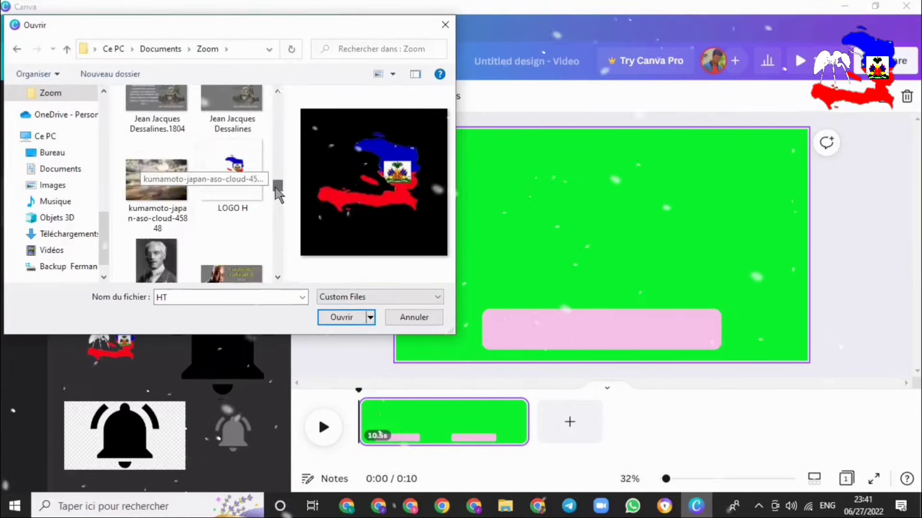
{"action": "left_click", "coordinate": [225, 184]}
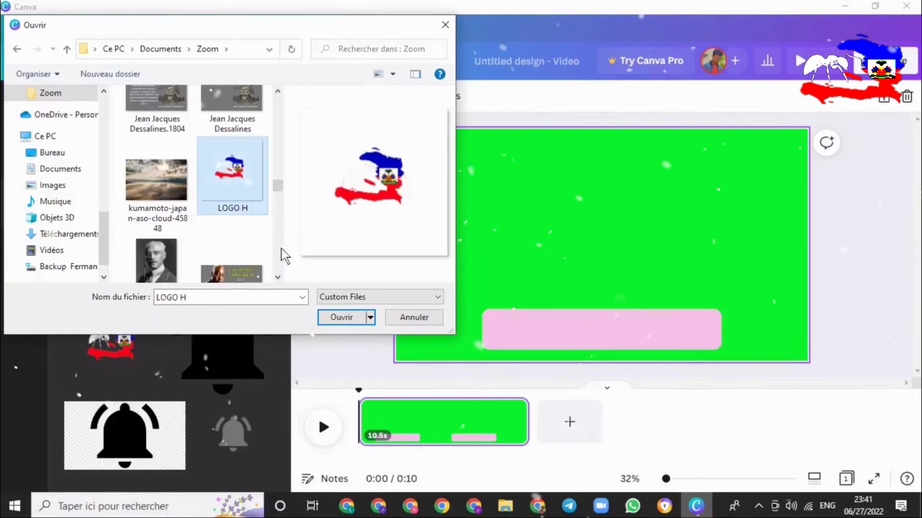
{"action": "left_click", "coordinate": [338, 319]}
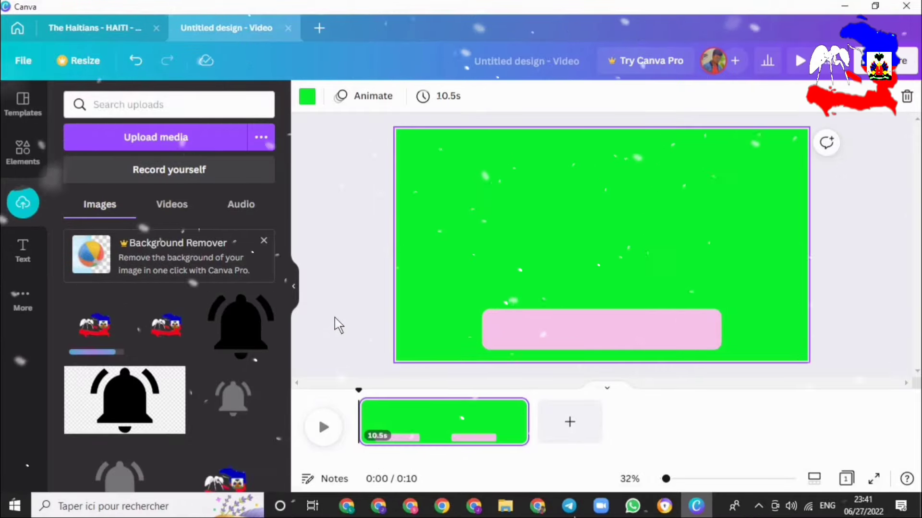
Place the uploaded logo on the page and shrink it to fit inside the left end of the pink bar.
{"action": "left_click", "coordinate": [105, 325]}
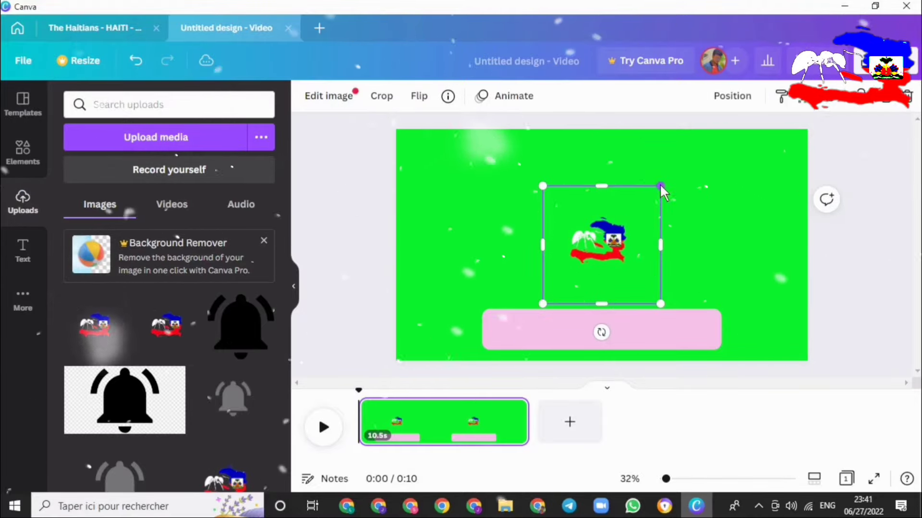
{"action": "left_click_drag", "start_coordinate": [660, 186], "coordinate": [623, 213]}
{"action": "left_click_drag", "start_coordinate": [603, 251], "coordinate": [521, 328]}
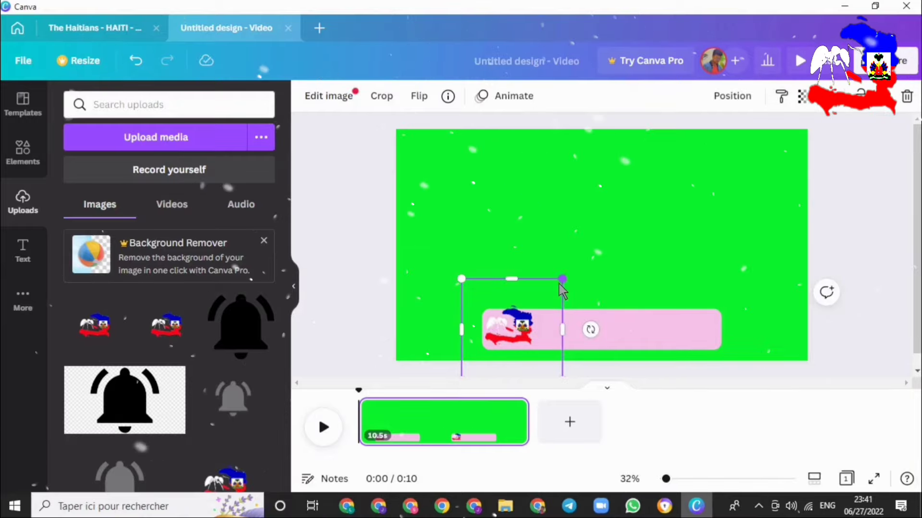
{"action": "left_click_drag", "start_coordinate": [561, 283], "coordinate": [532, 309]}
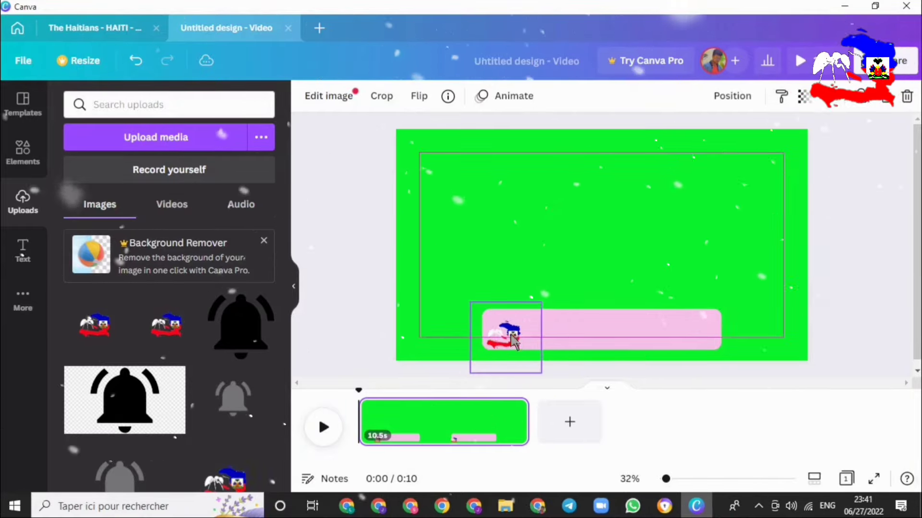
{"action": "left_click_drag", "start_coordinate": [515, 342], "coordinate": [547, 375]}
{"action": "mouse_move", "coordinate": [515, 335]}
{"action": "left_mouse_down"}
{"action": "mouse_move", "coordinate": [518, 344]}
{"action": "mouse_move", "coordinate": [514, 336]}
{"action": "left_mouse_up"}
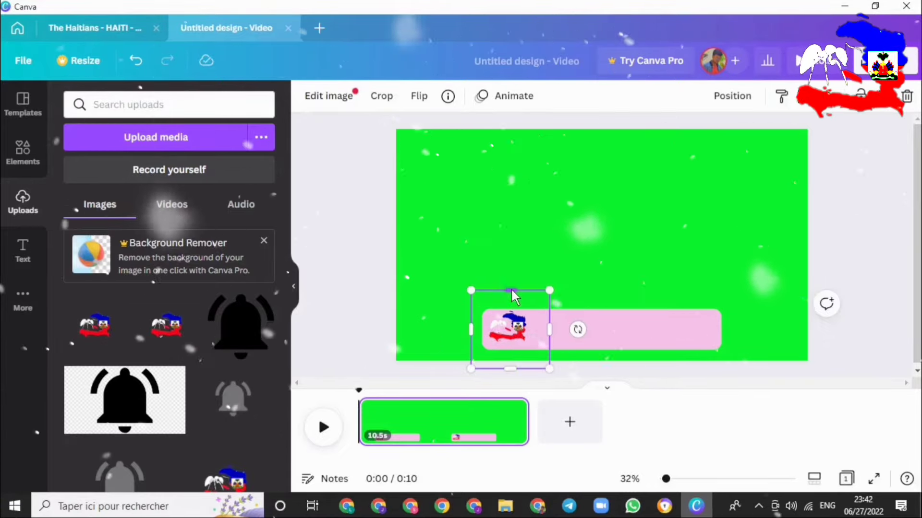
{"action": "left_click_drag", "start_coordinate": [511, 290], "coordinate": [540, 309]}
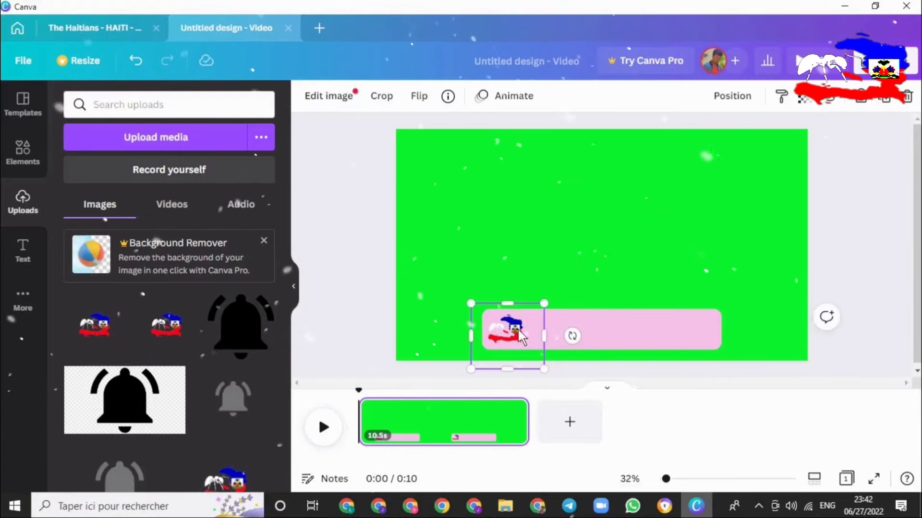
{"action": "left_click", "coordinate": [572, 272]}
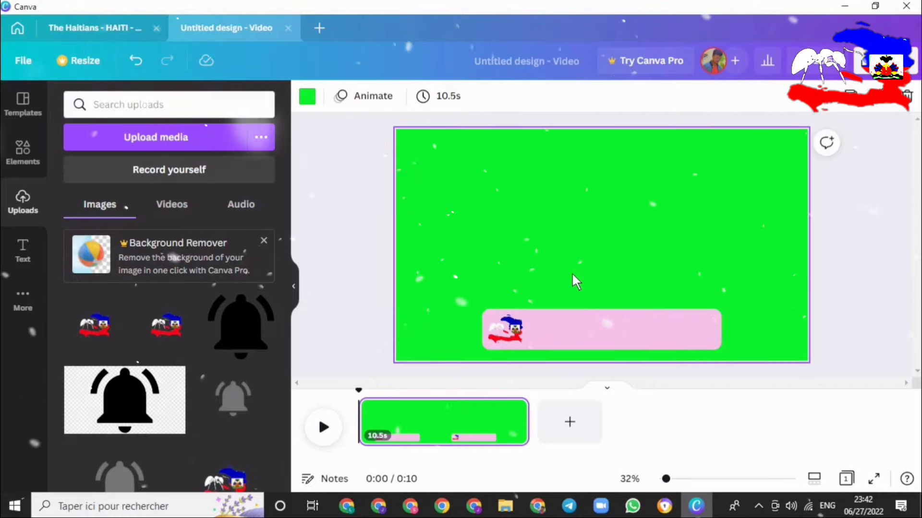
Add a subheading to the page with the text "The Haitians - HAITI".
{"action": "left_click", "coordinate": [26, 259]}
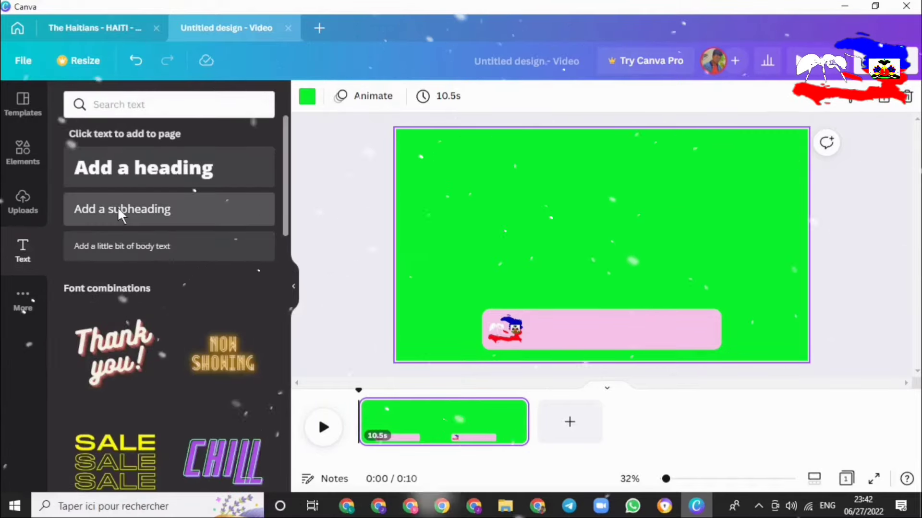
{"action": "left_click", "coordinate": [119, 207]}
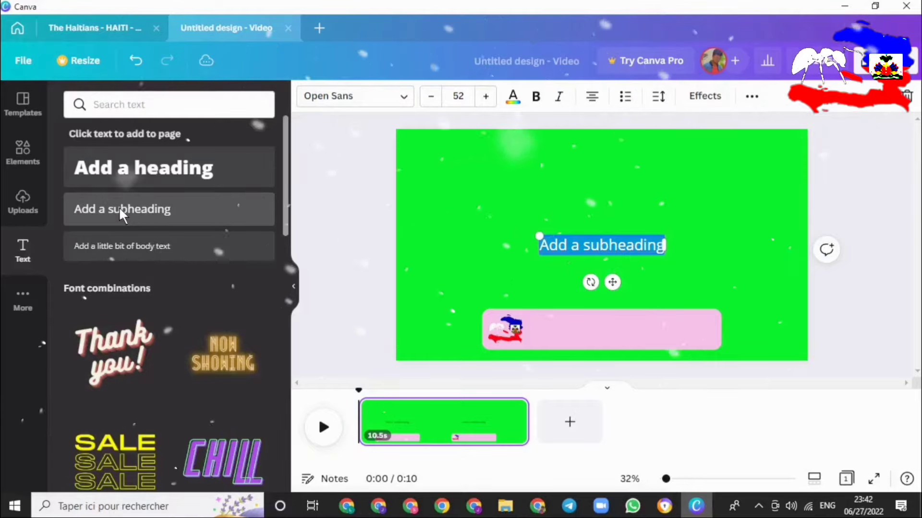
{"action": "key", "text": "BackSpace"}
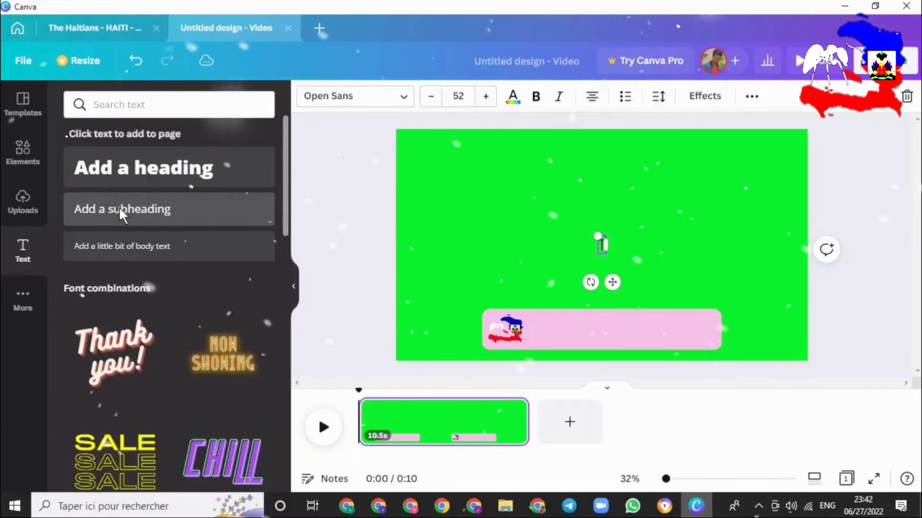
{"action": "type", "text": "Theeeee"}
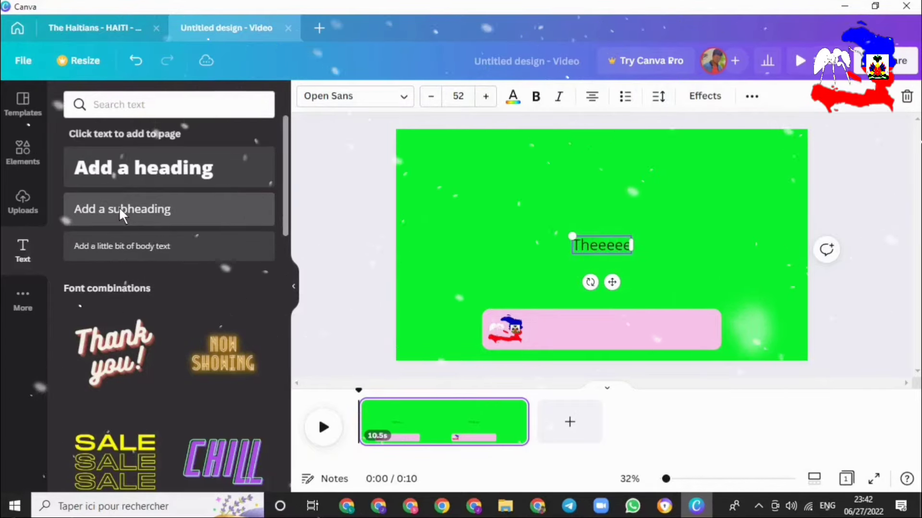
{"action": "key", "text": "BackSpace"}
{"action": "key", "text": "BackSpace"}
{"action": "key", "text": "BackSpace"}
{"action": "key", "text": "BackSpace"}
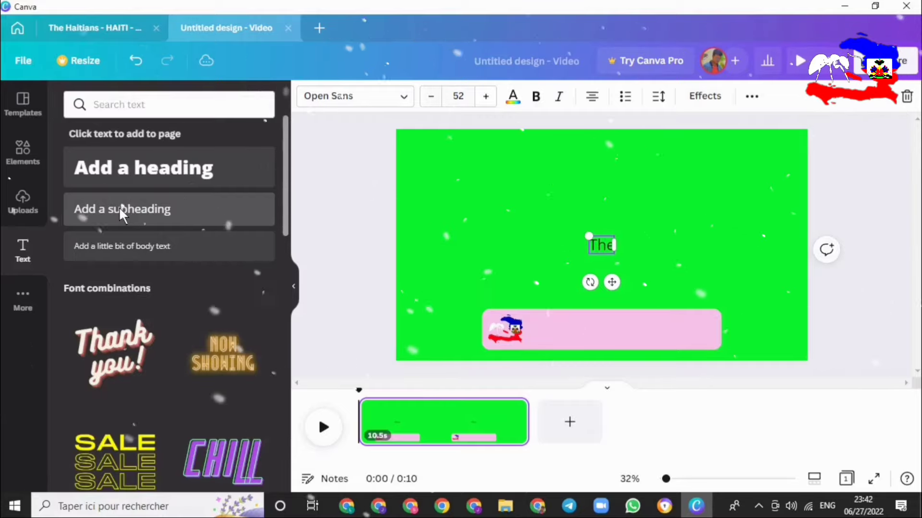
{"action": "type", "text": "H"}
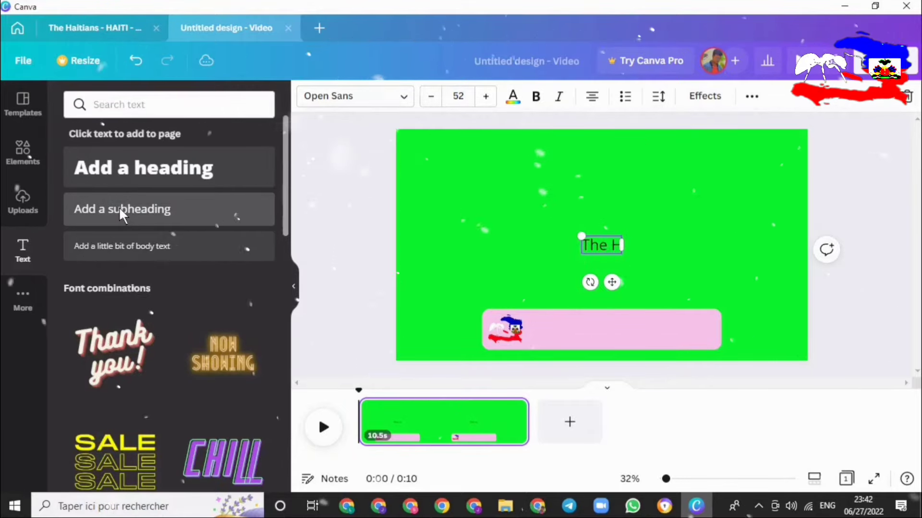
{"action": "type", "text": "ai"}
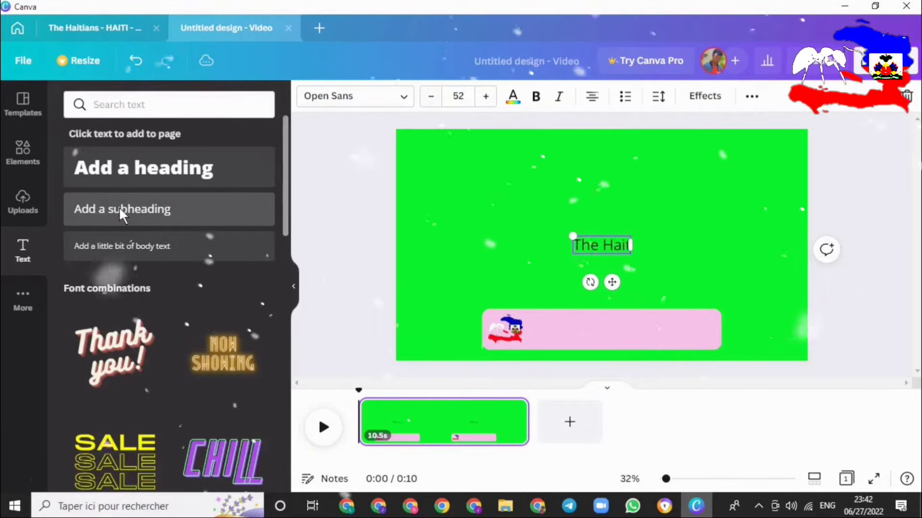
{"action": "type", "text": "tians"}
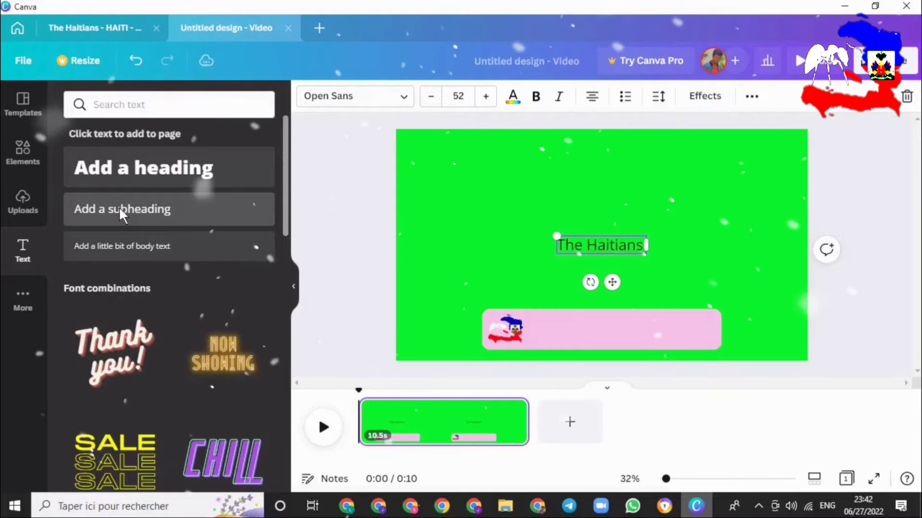
{"action": "type", "text": " - HA"}
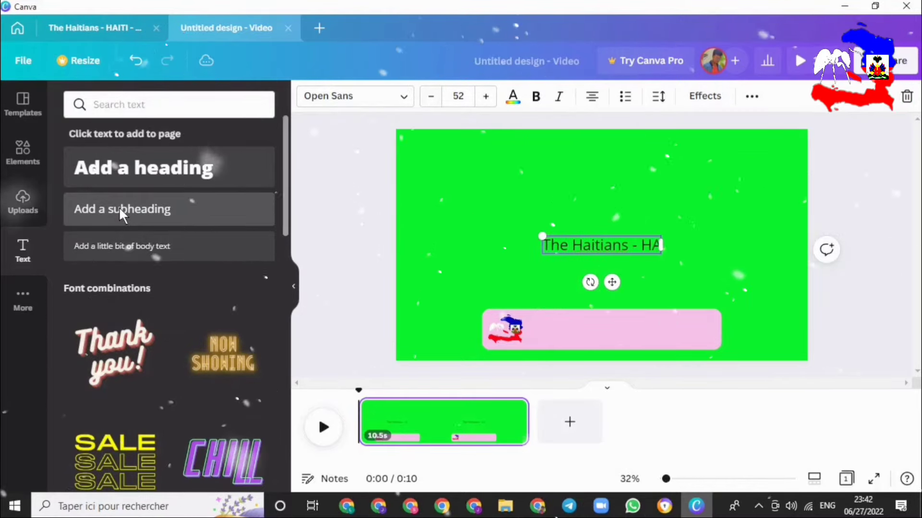
{"action": "type", "text": "ITI"}
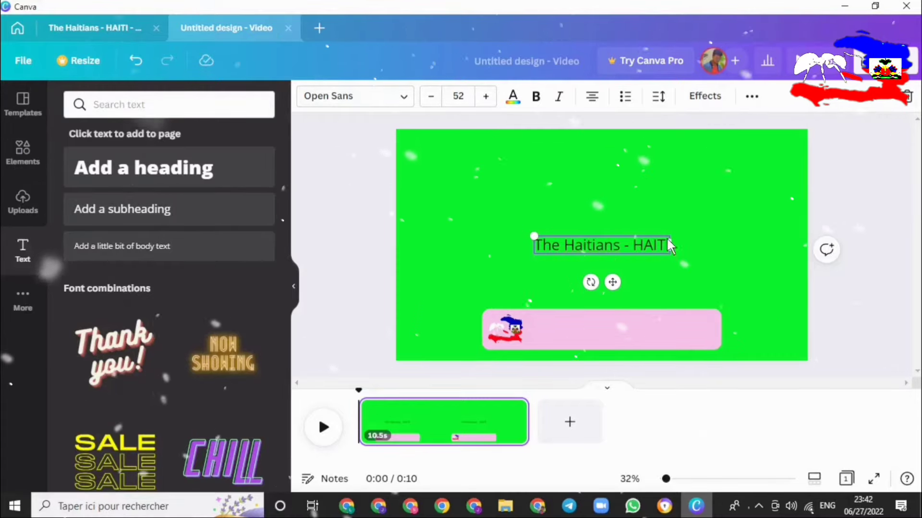
Scale the channel-name text down to size 36.1 and move it onto the pink bar beside the logo.
{"action": "left_click_drag", "start_coordinate": [667, 236], "coordinate": [625, 249]}
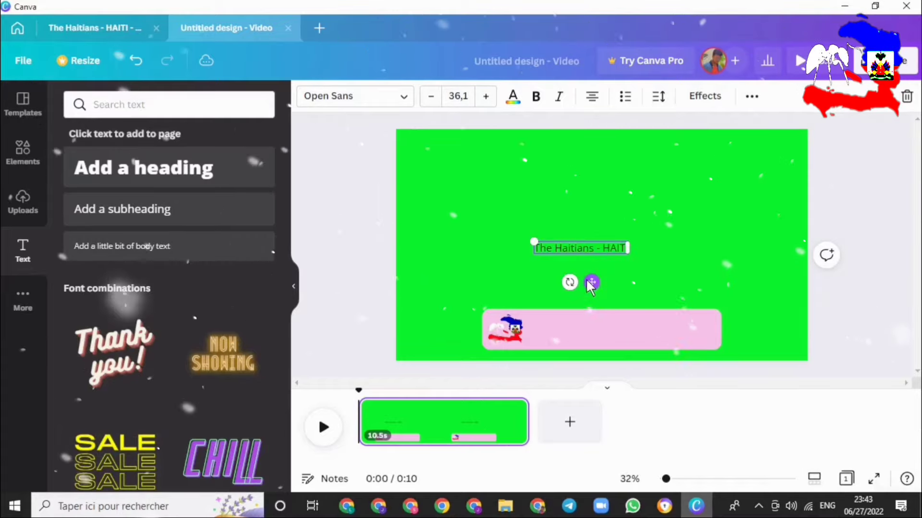
{"action": "left_click_drag", "start_coordinate": [587, 281], "coordinate": [591, 315]}
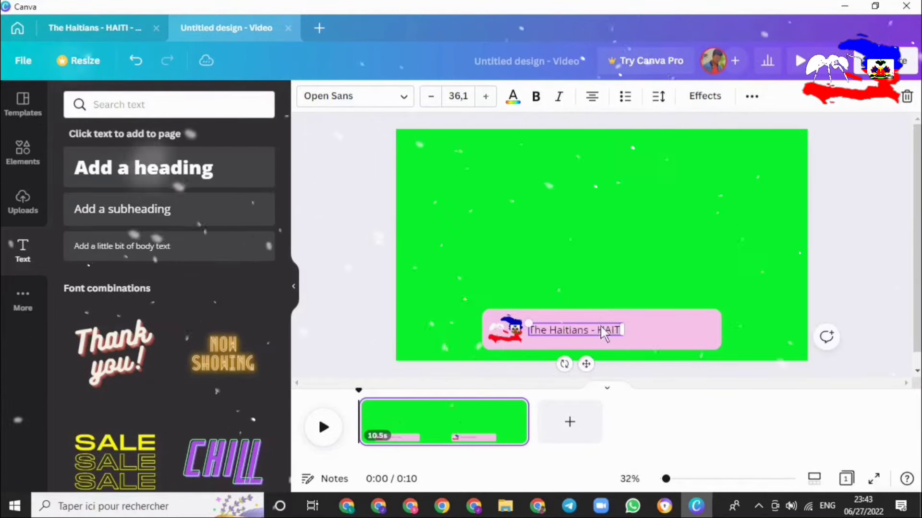
{"action": "left_click", "coordinate": [660, 329]}
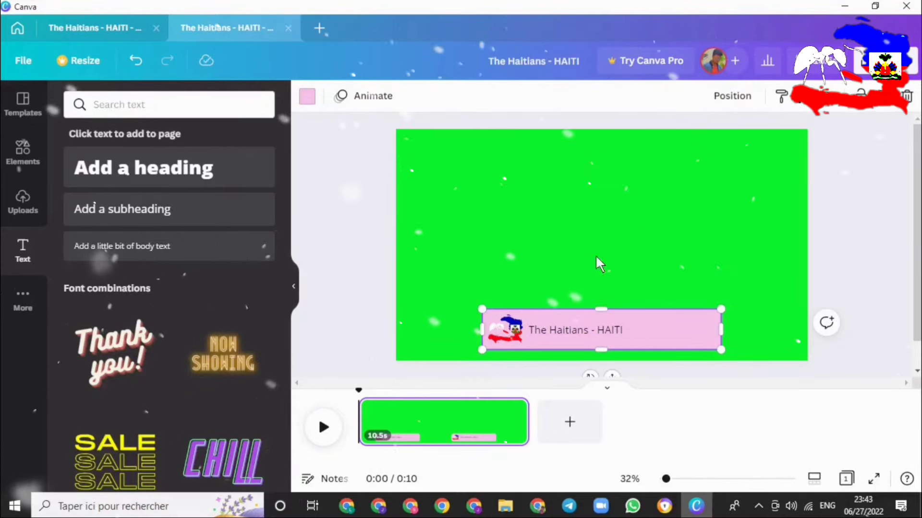
{"action": "left_click", "coordinate": [516, 198]}
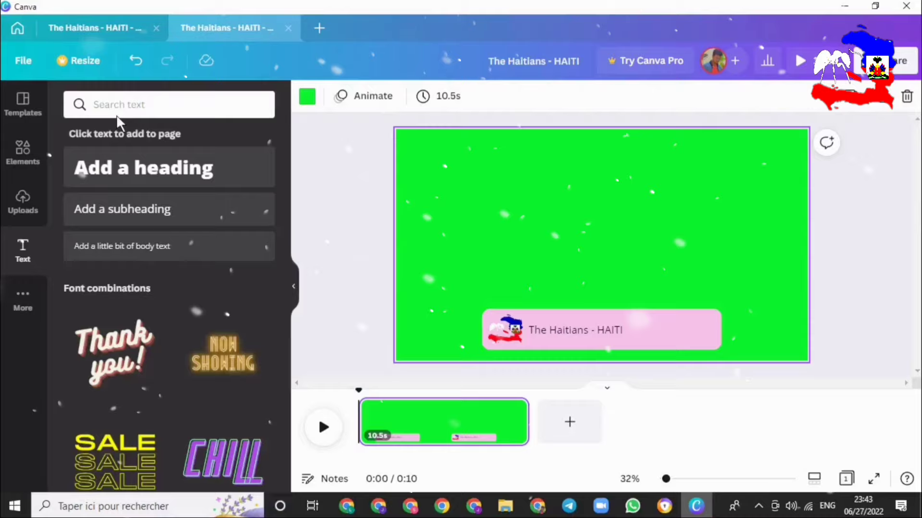
Add a square from Other Shapes, flattened into a small rectangle just above the pink bar, and fill it with the logo's red.
{"action": "left_click", "coordinate": [17, 149]}
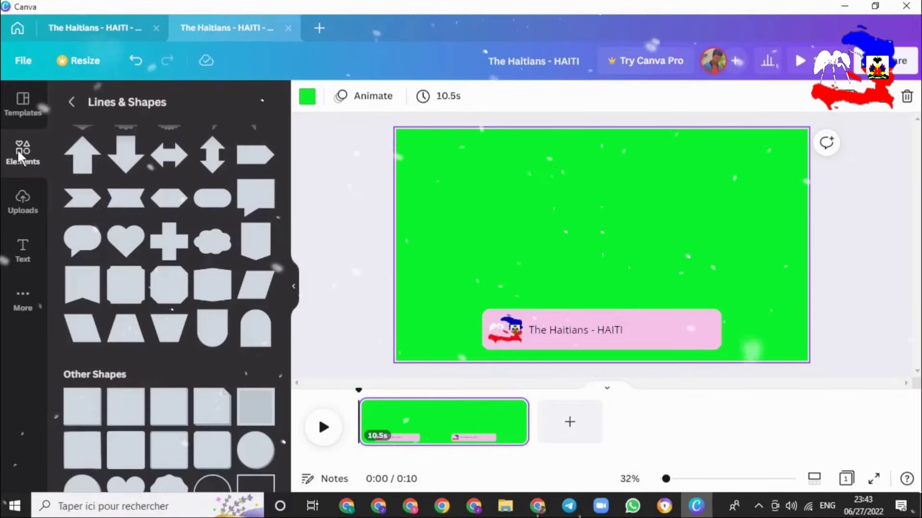
{"action": "left_click", "coordinate": [115, 413]}
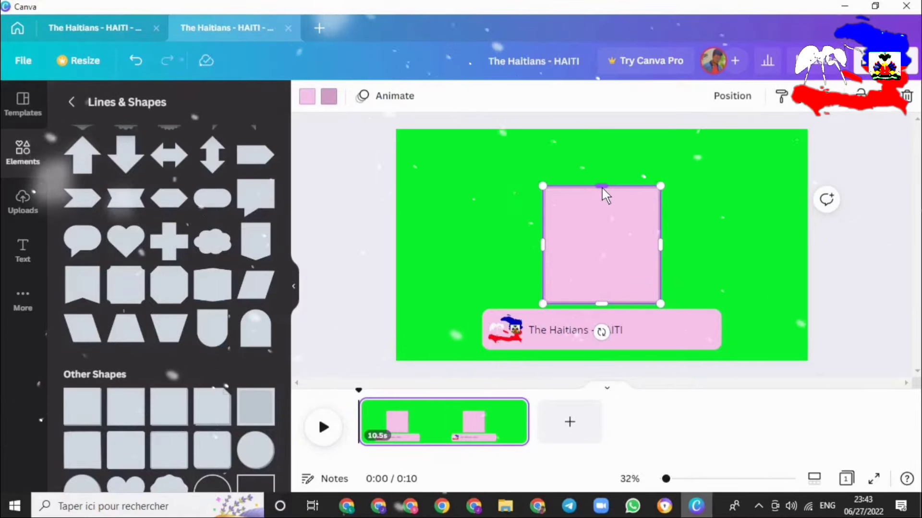
{"action": "left_click_drag", "start_coordinate": [601, 186], "coordinate": [601, 268]}
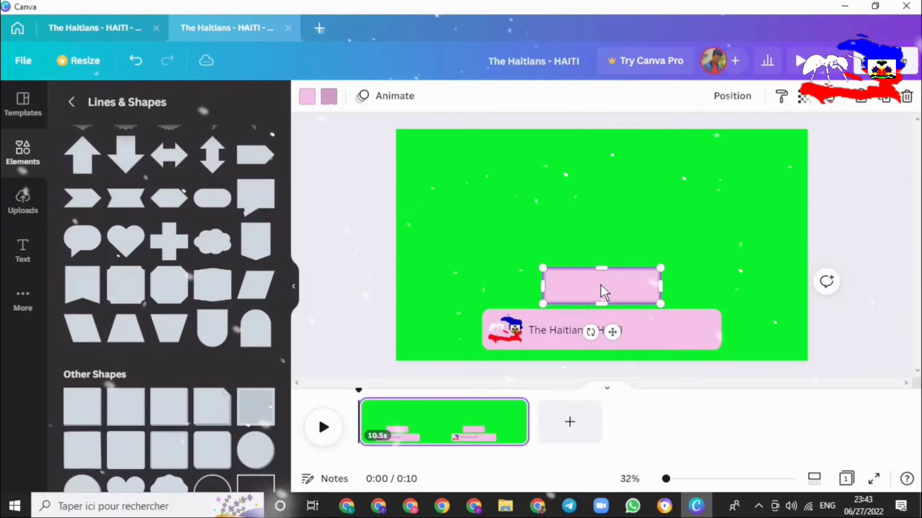
{"action": "left_click", "coordinate": [307, 96]}
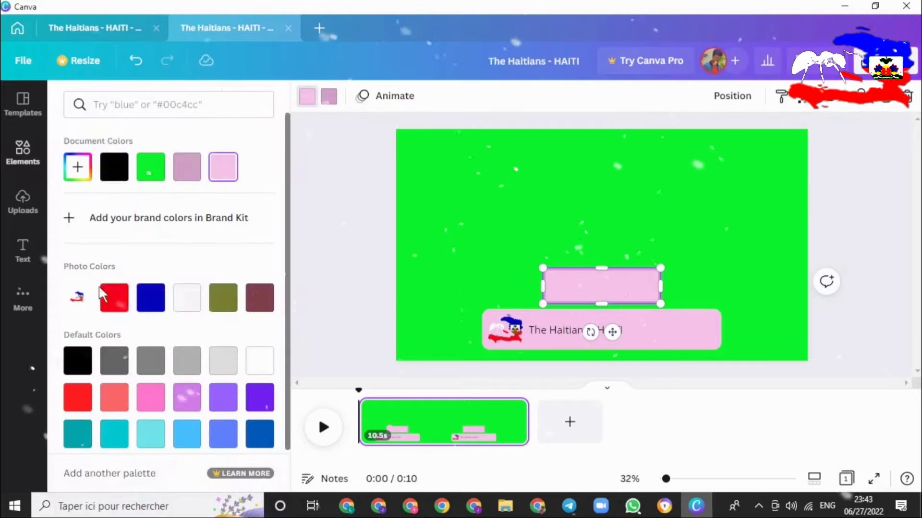
{"action": "left_click", "coordinate": [113, 297]}
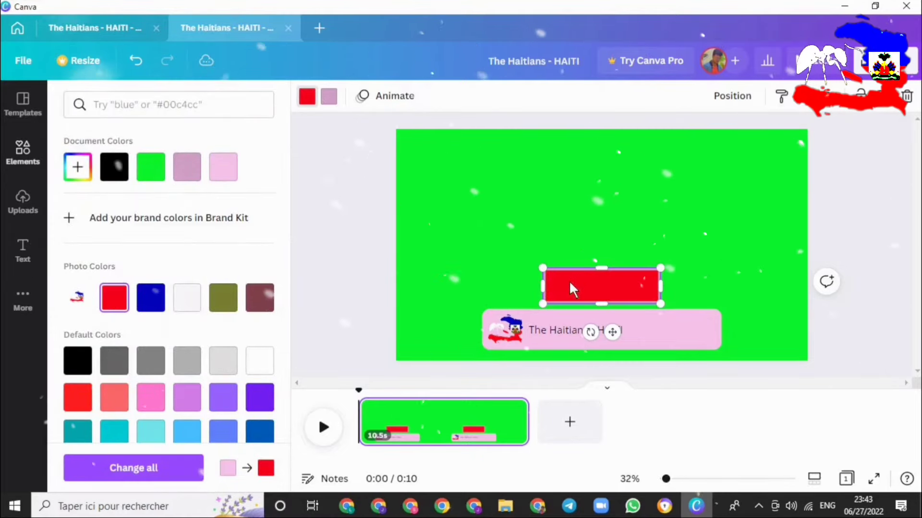
Move the red rectangle onto the pink bar beside the channel name and shrink it to fit inside the bar.
{"action": "left_click_drag", "start_coordinate": [663, 278], "coordinate": [658, 270]}
{"action": "left_click_drag", "start_coordinate": [598, 282], "coordinate": [682, 324]}
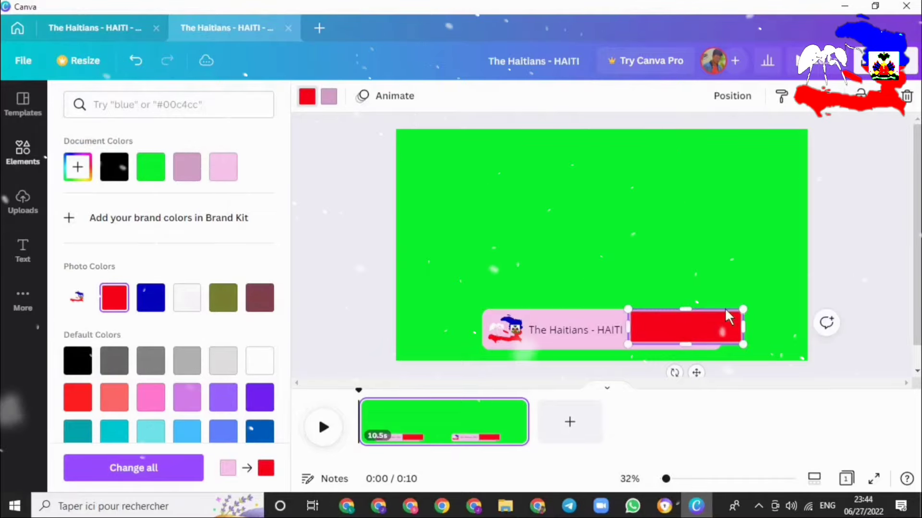
{"action": "left_click_drag", "start_coordinate": [743, 309], "coordinate": [661, 327]}
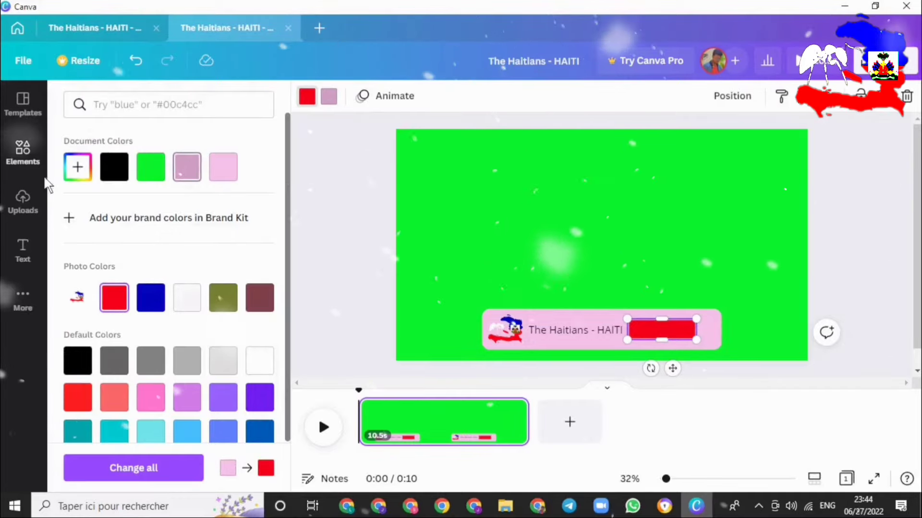
Add a heading to the page with the text "SUBSCRIBE".
{"action": "left_click", "coordinate": [19, 259]}
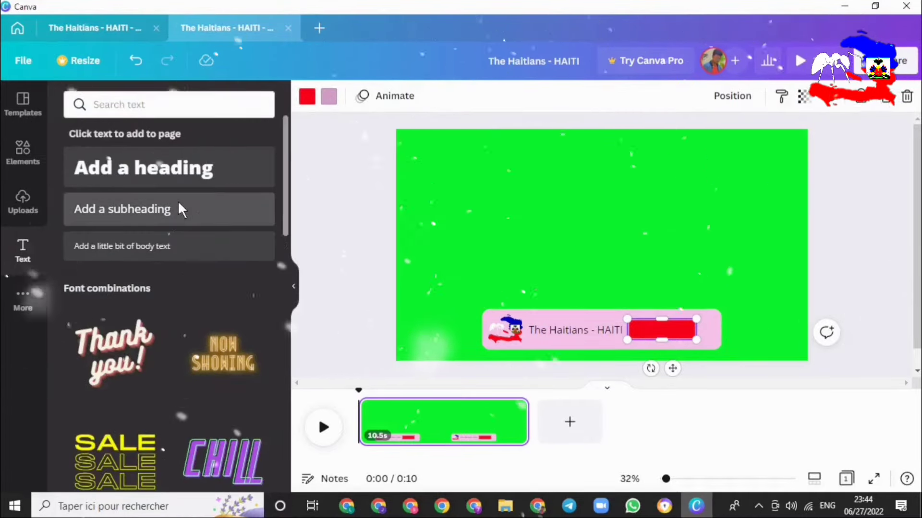
{"action": "left_click", "coordinate": [174, 168]}
{"action": "type", "text": "S"}
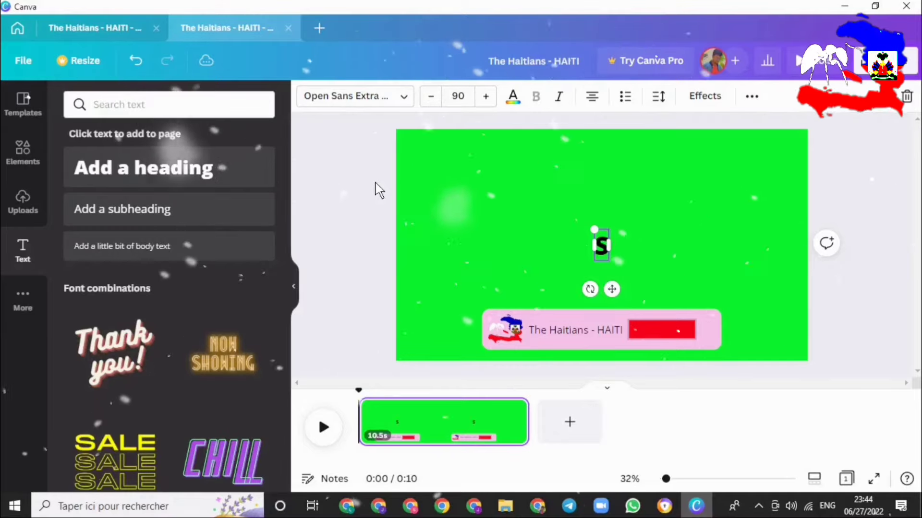
{"action": "type", "text": "UBS"}
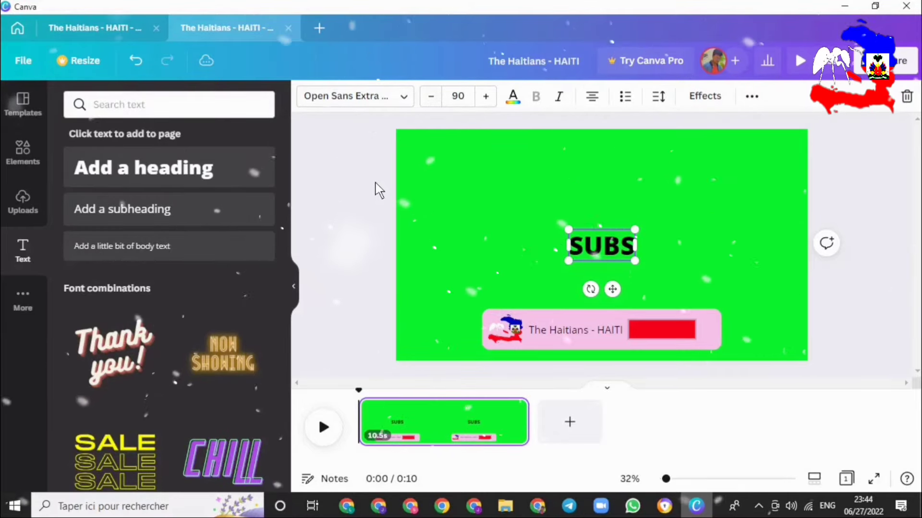
{"action": "type", "text": "CRIBE"}
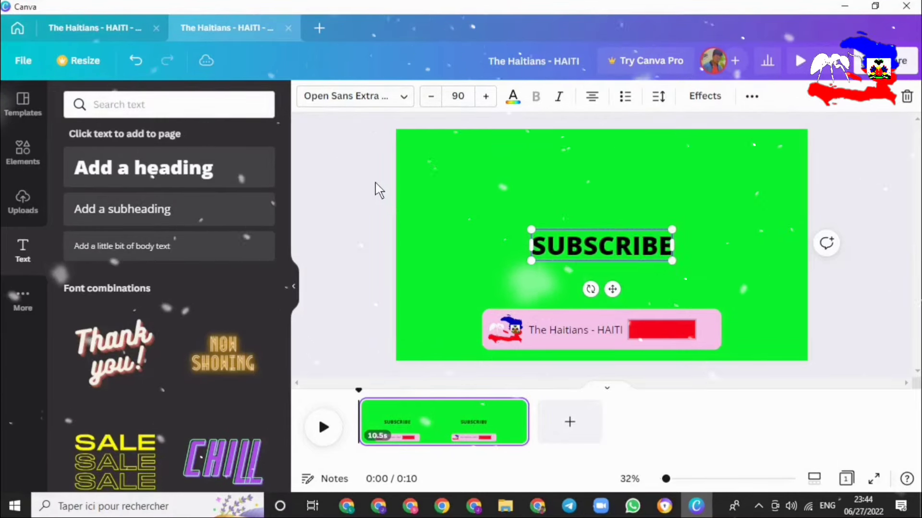
Change the colour of the "SUBSCRIBE" heading to white.
{"action": "double_click", "coordinate": [572, 251]}
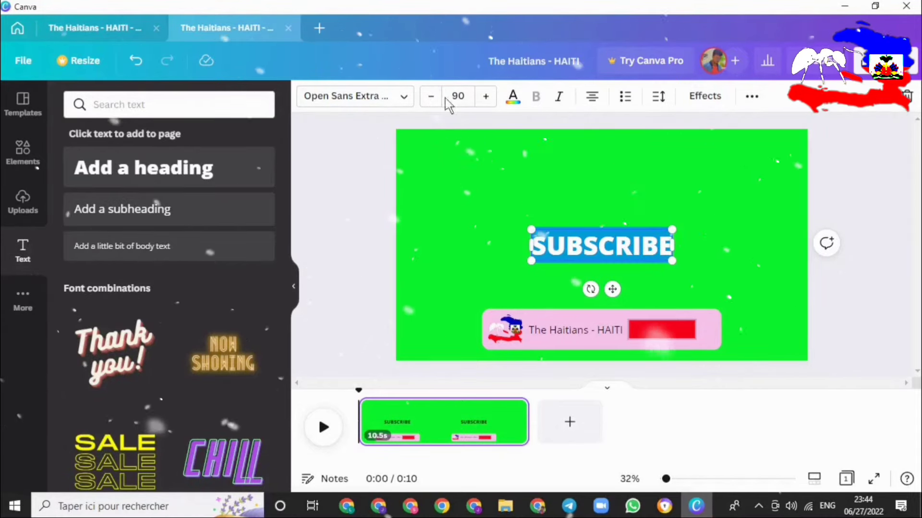
{"action": "left_click", "coordinate": [521, 103]}
{"action": "left_click", "coordinate": [253, 364]}
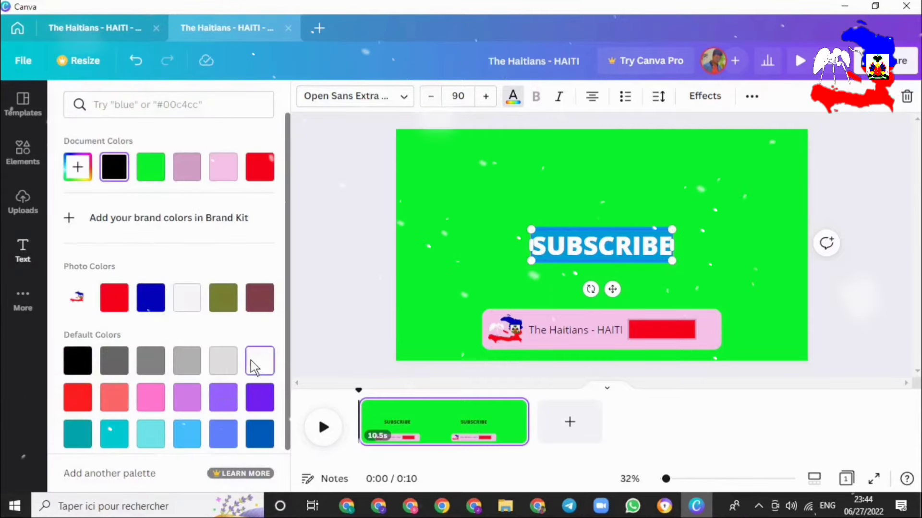
{"action": "left_click", "coordinate": [628, 258]}
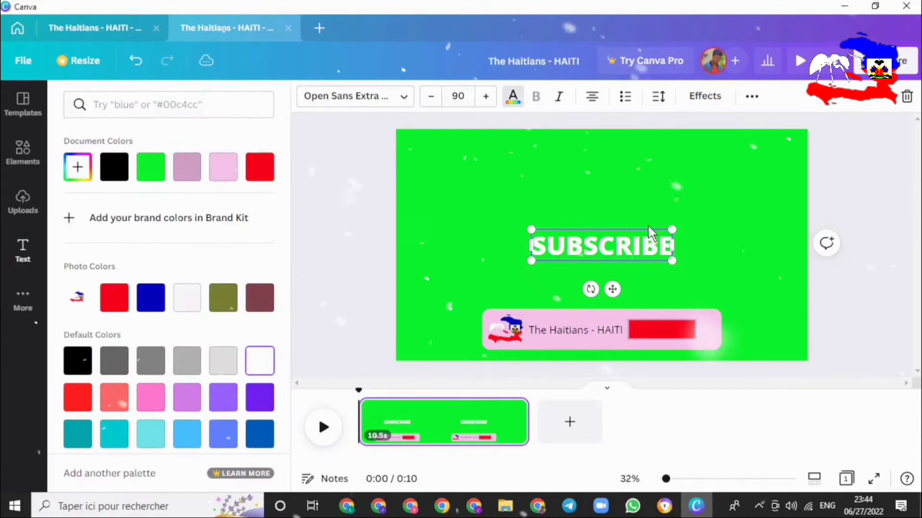
Scale the "SUBSCRIBE" text down to size 35.8 and centre it on the red rectangle.
{"action": "left_click_drag", "start_coordinate": [672, 230], "coordinate": [618, 242]}
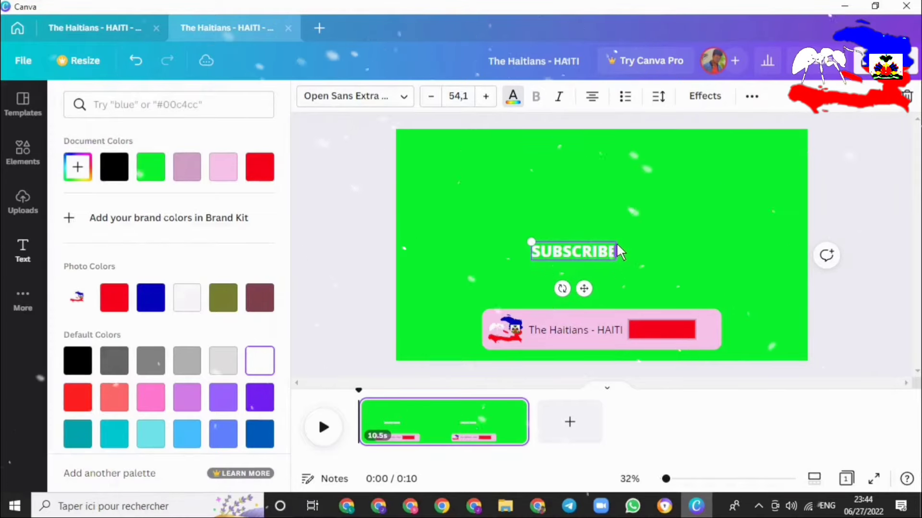
{"action": "left_click_drag", "start_coordinate": [617, 243], "coordinate": [595, 246]}
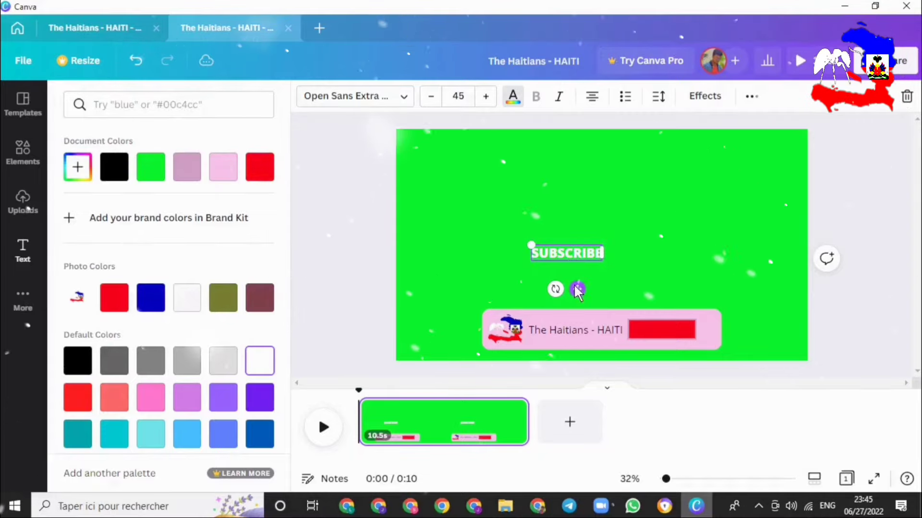
{"action": "left_click_drag", "start_coordinate": [578, 290], "coordinate": [673, 364]}
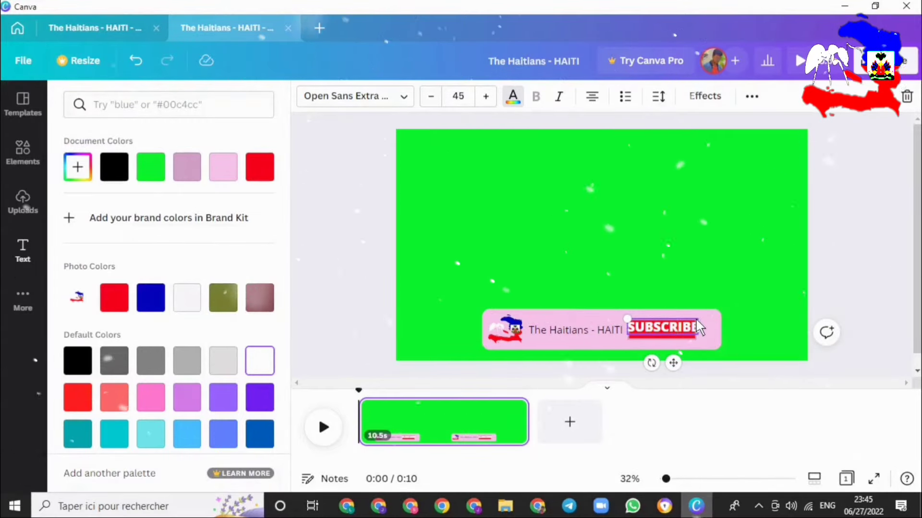
{"action": "left_click_drag", "start_coordinate": [697, 327], "coordinate": [684, 332]}
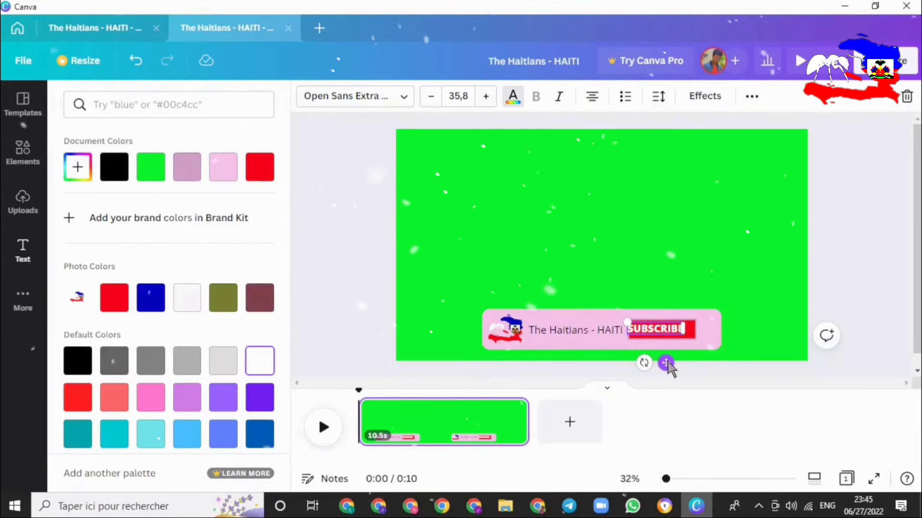
{"action": "right_click", "coordinate": [660, 332]}
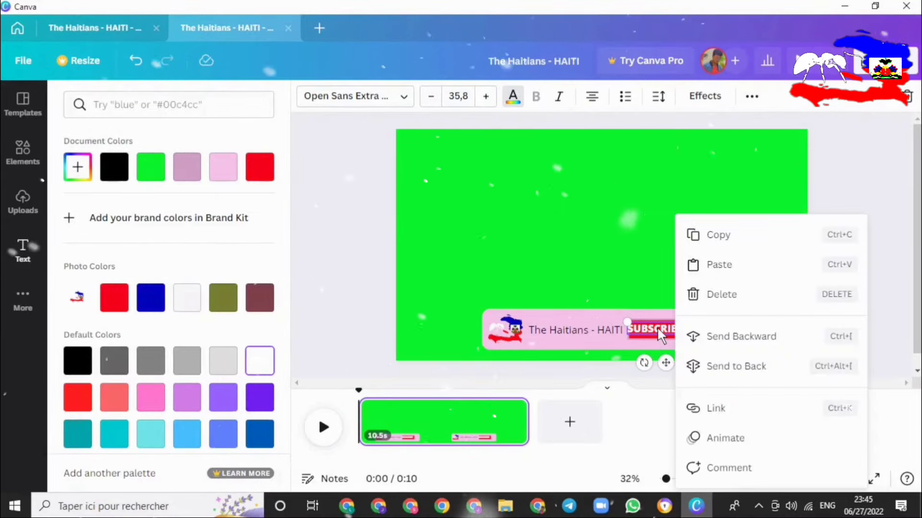
{"action": "left_click", "coordinate": [660, 330]}
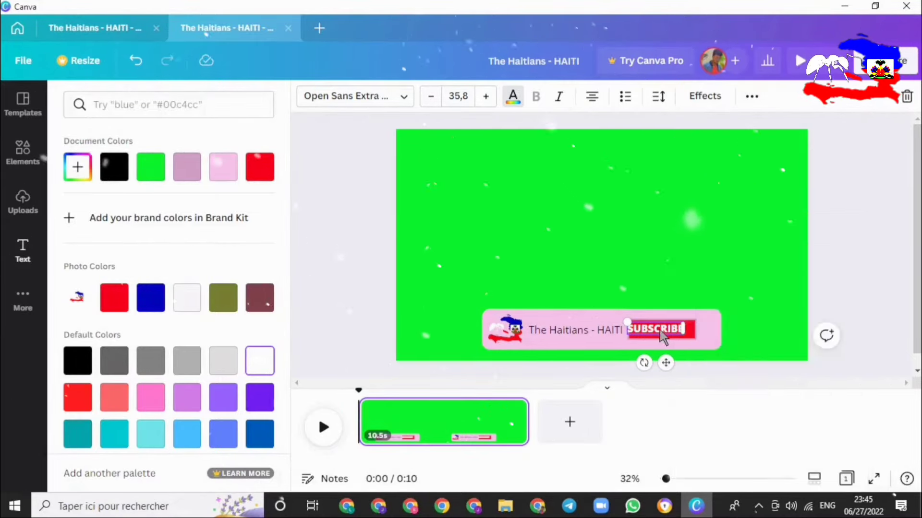
{"action": "left_click", "coordinate": [674, 369]}
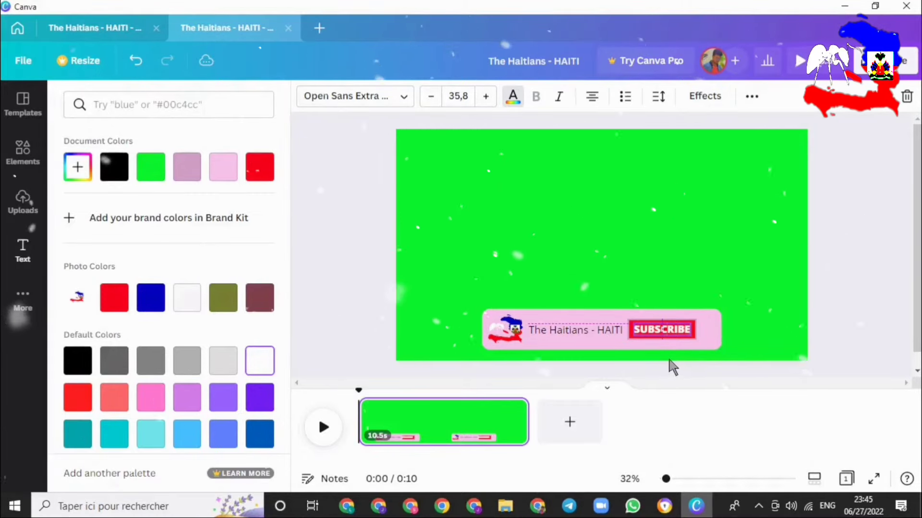
{"action": "left_click_drag", "start_coordinate": [669, 361], "coordinate": [670, 361]}
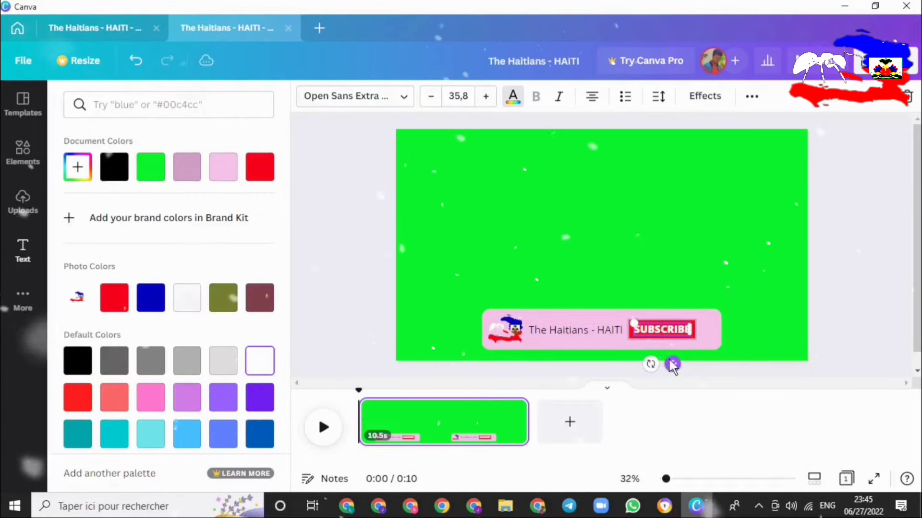
{"action": "left_click", "coordinate": [652, 256]}
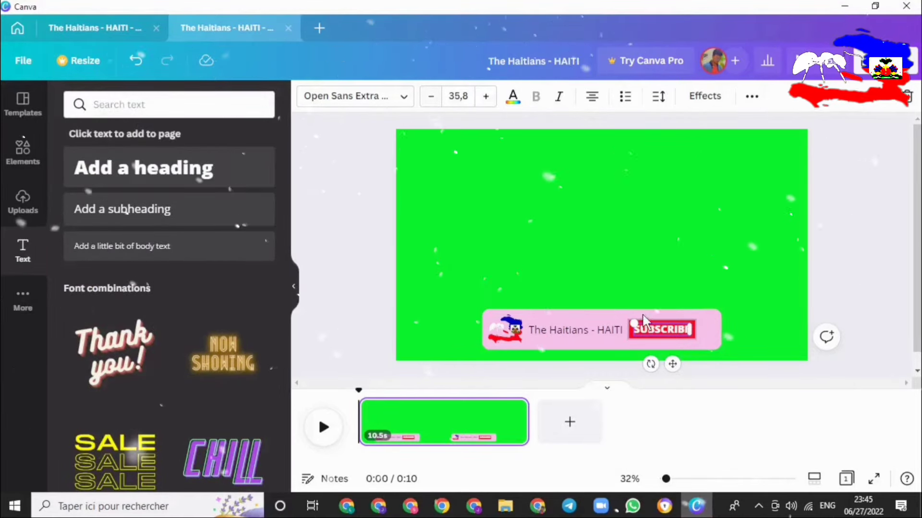
{"action": "left_click", "coordinate": [556, 232]}
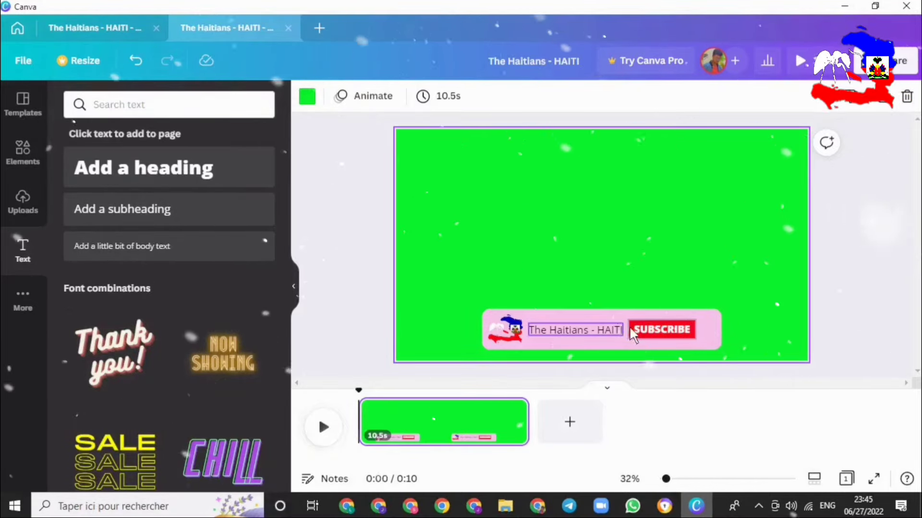
Replace the text on the red rectangle with "S'ABONNER".
{"action": "left_click", "coordinate": [644, 326]}
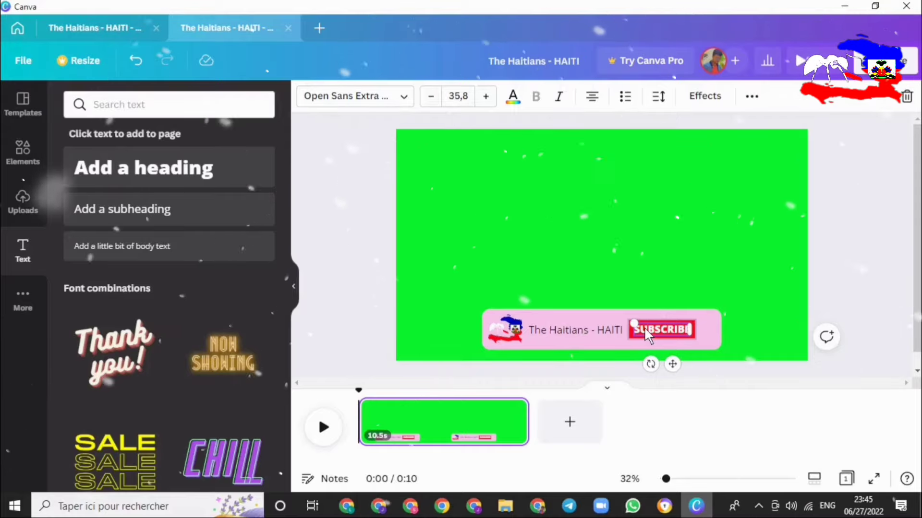
{"action": "double_click", "coordinate": [644, 327]}
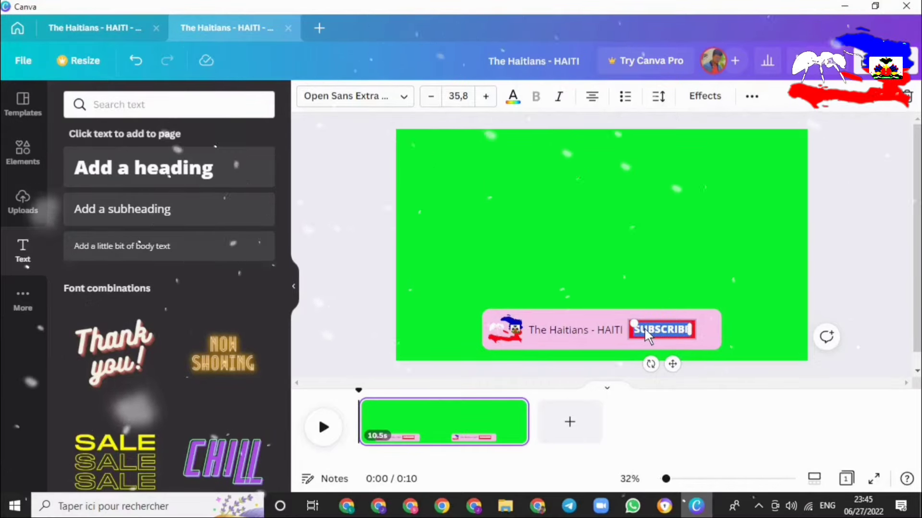
{"action": "type", "text": "S'A"}
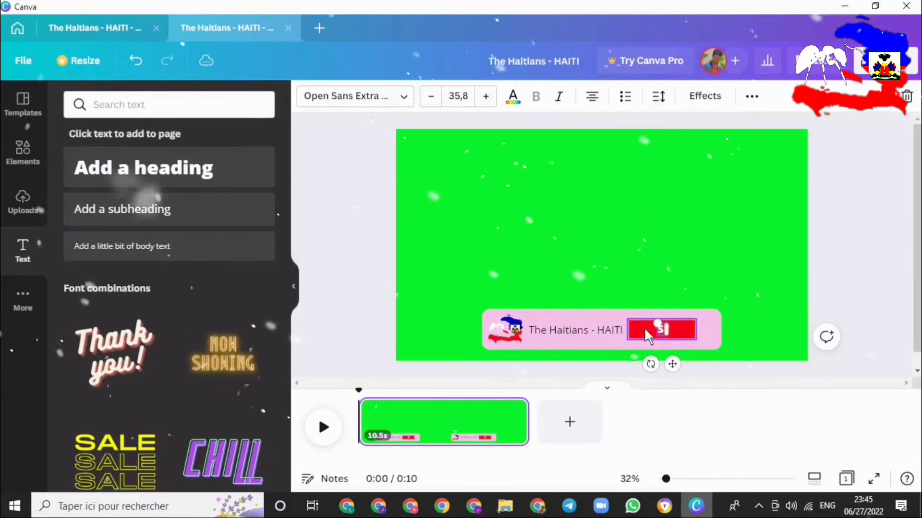
{"action": "type", "text": "BONN"}
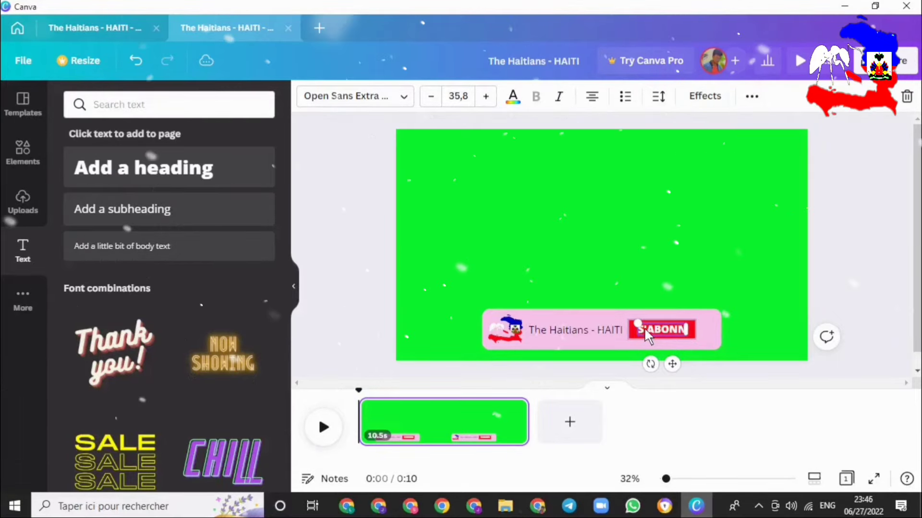
{"action": "type", "text": "ER"}
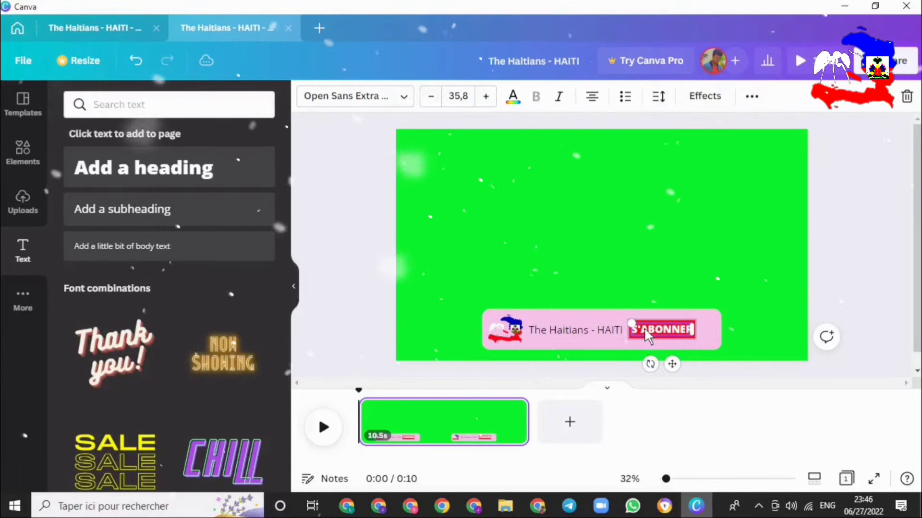
{"action": "left_click", "coordinate": [646, 277]}
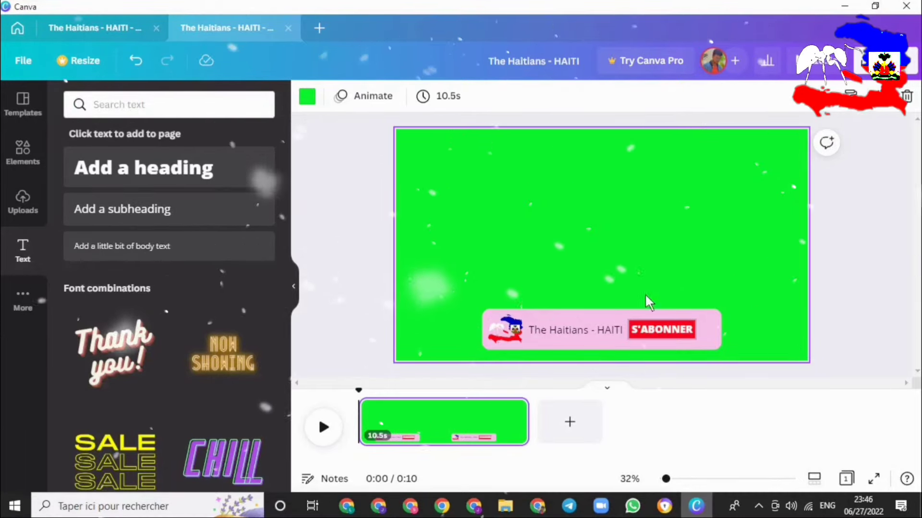
Widen the pink bar slightly past the red button, to about 1,151 wide by 190 high.
{"action": "left_click", "coordinate": [715, 320]}
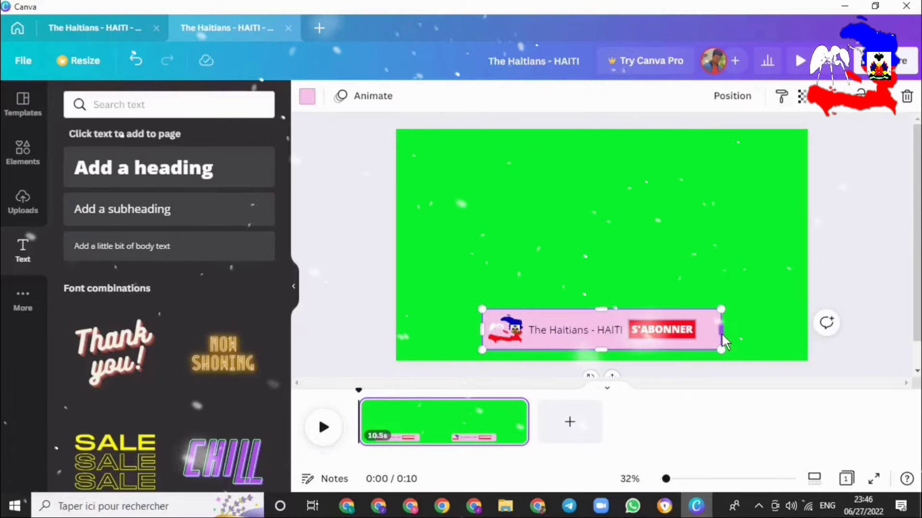
{"action": "left_click_drag", "start_coordinate": [724, 335], "coordinate": [729, 330]}
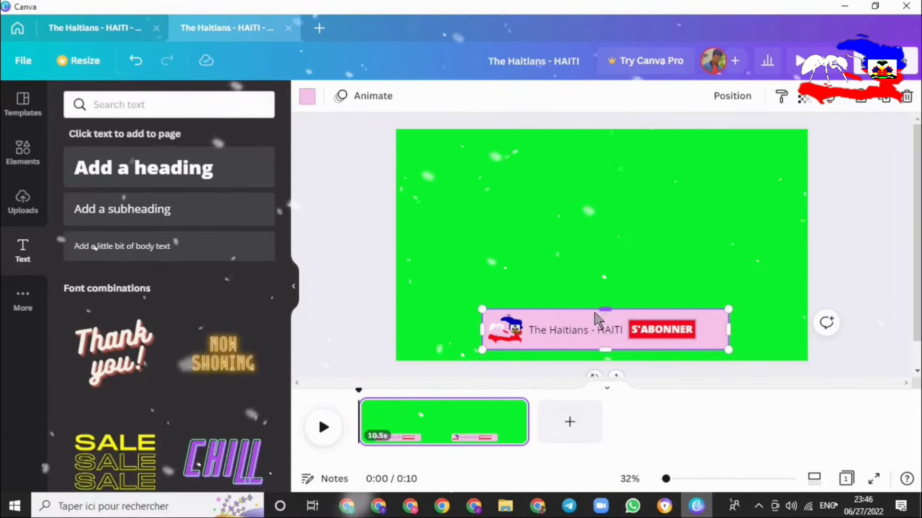
{"action": "left_click_drag", "start_coordinate": [603, 311], "coordinate": [591, 315]}
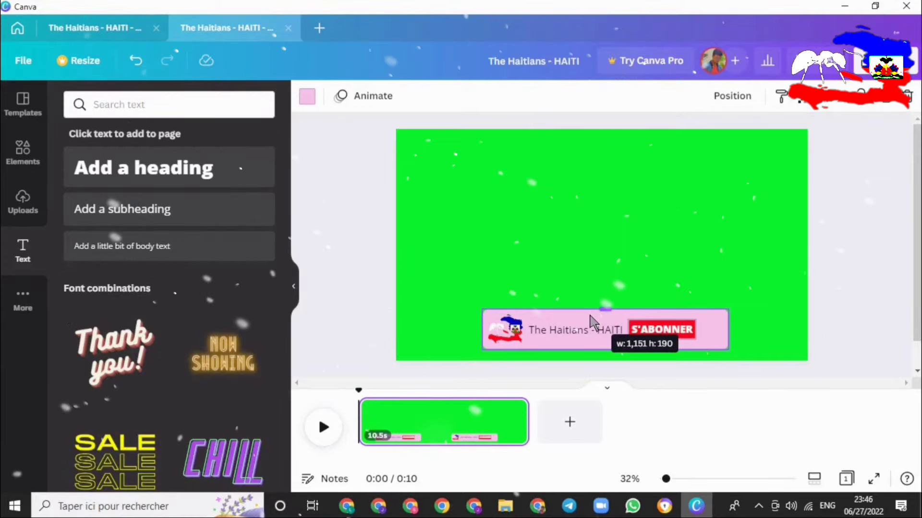
{"action": "left_click", "coordinate": [650, 232]}
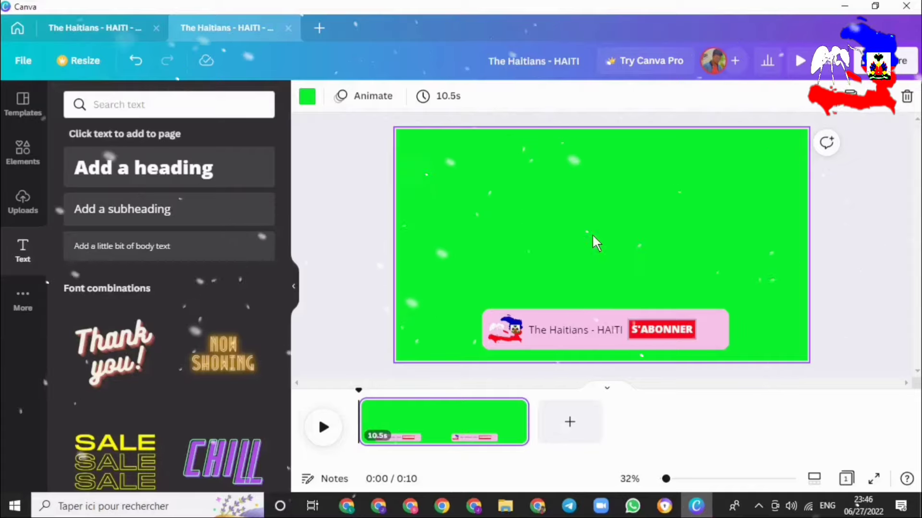
Apply the Photo Zoom animation to the logo on the pink bar.
{"action": "left_click", "coordinate": [515, 342]}
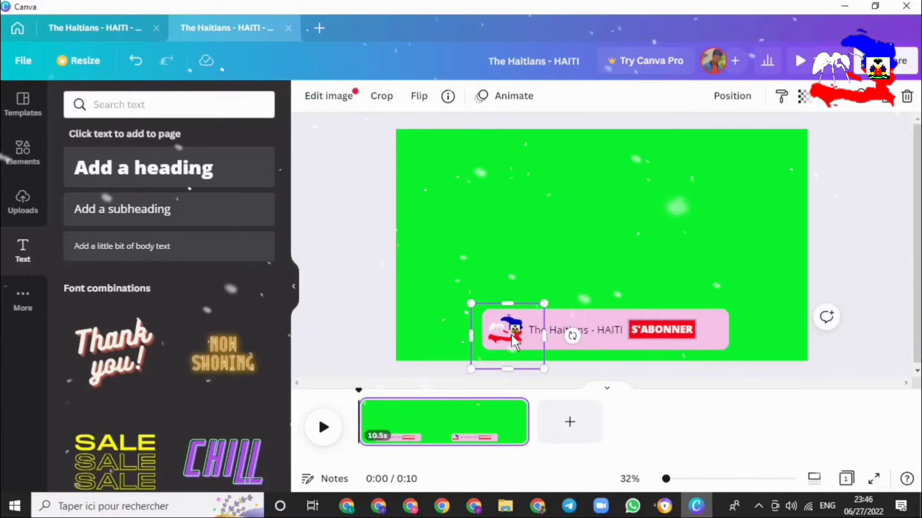
{"action": "left_click", "coordinate": [512, 98]}
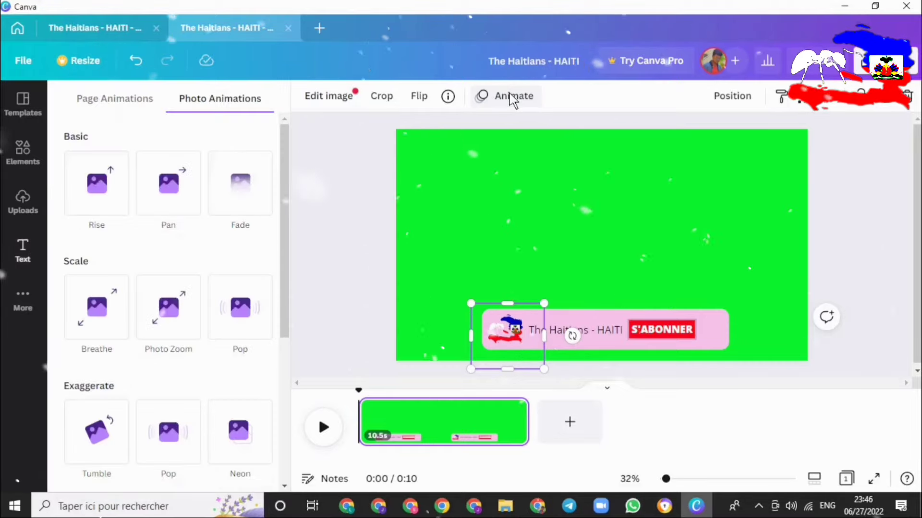
{"action": "left_click_drag", "start_coordinate": [290, 179], "coordinate": [283, 195]}
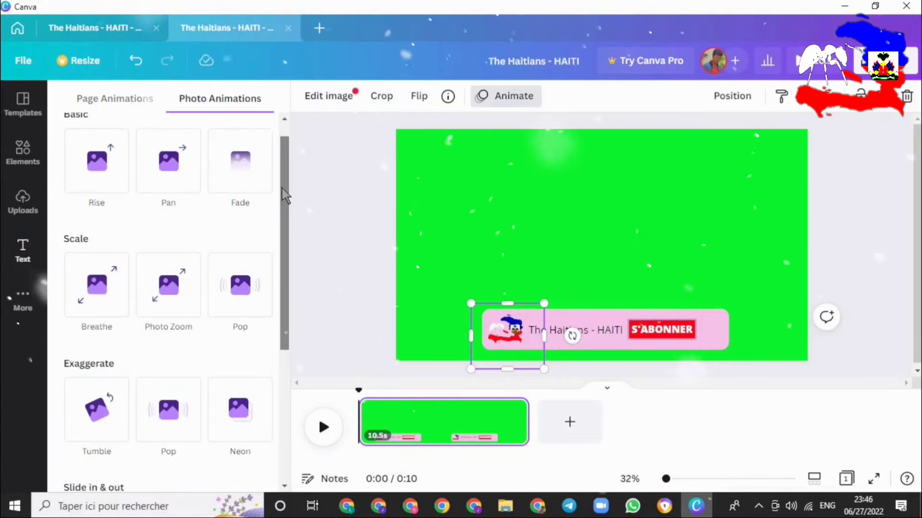
{"action": "left_click", "coordinate": [172, 278]}
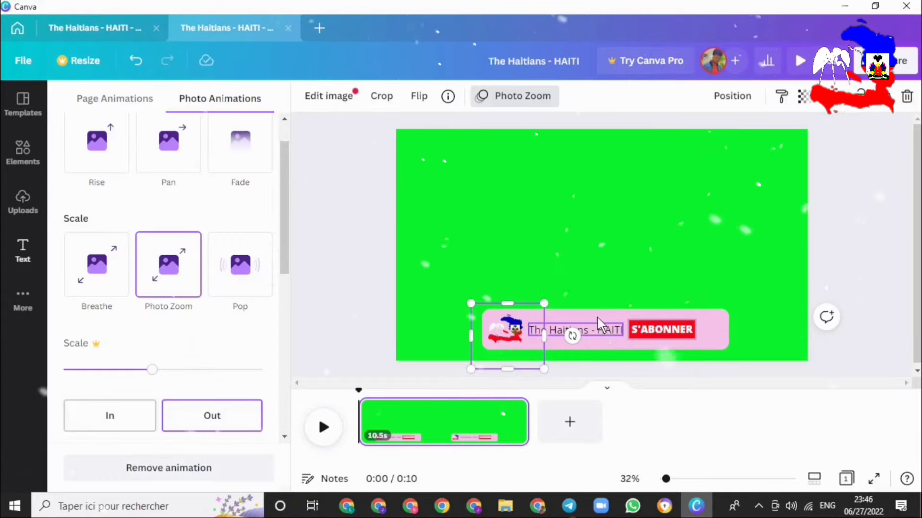
Apply the Bounce text animation to the "The Haitians - HAITI" text and the Burst animation to the "S'ABONNER" text.
{"action": "left_click", "coordinate": [600, 330]}
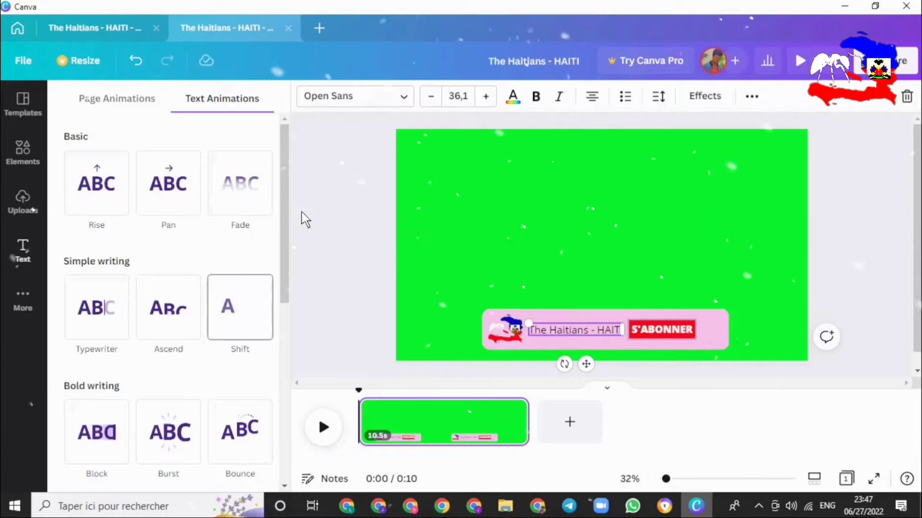
{"action": "scroll", "coordinate": [288, 216], "scroll_direction": "down", "scroll_amount": 2}
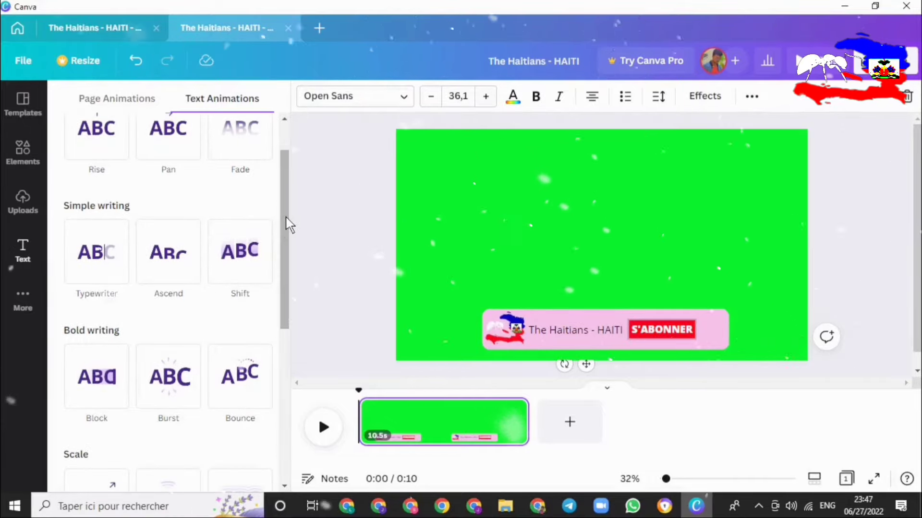
{"action": "left_click", "coordinate": [245, 373]}
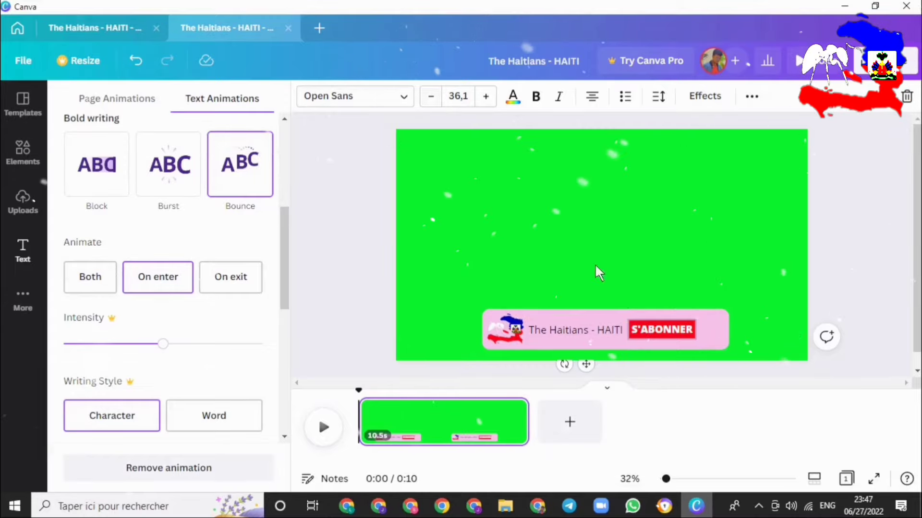
{"action": "left_click", "coordinate": [658, 329]}
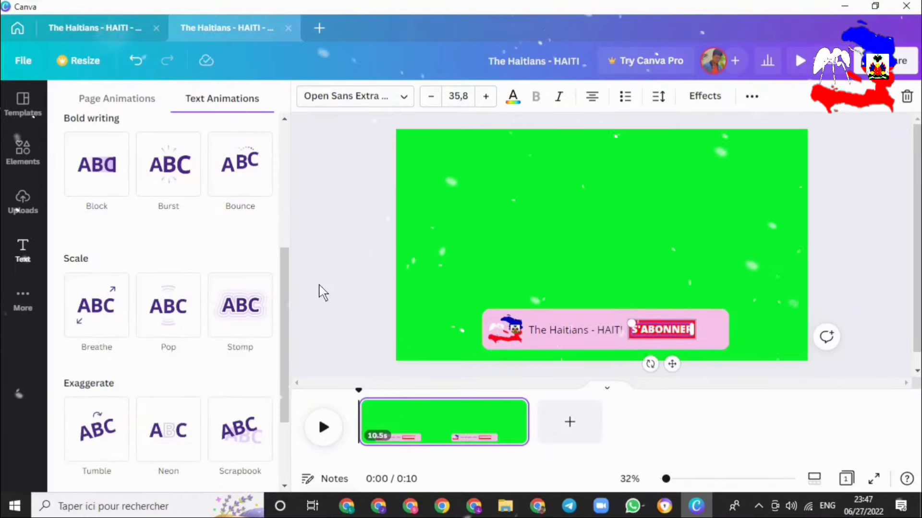
{"action": "left_click", "coordinate": [177, 179]}
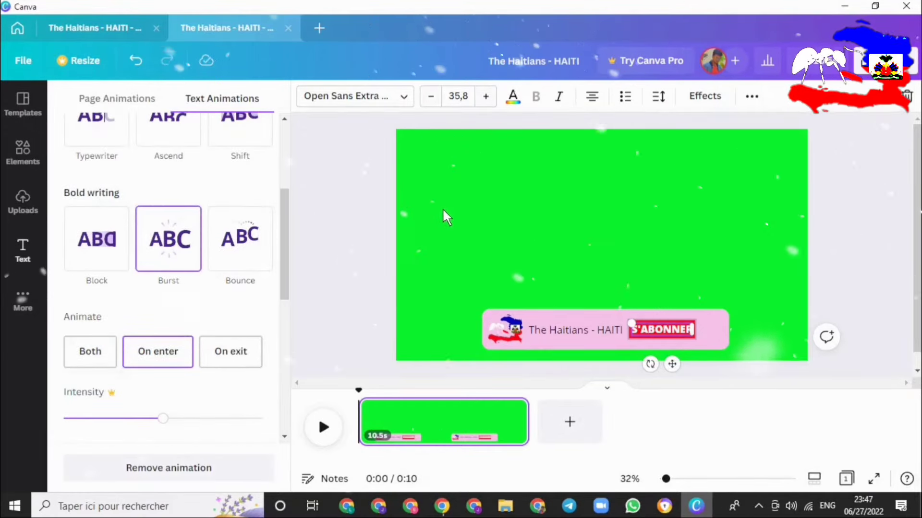
Leave the lines and shapes collection and search the elements library for "cloche youtube".
{"action": "left_click", "coordinate": [19, 152]}
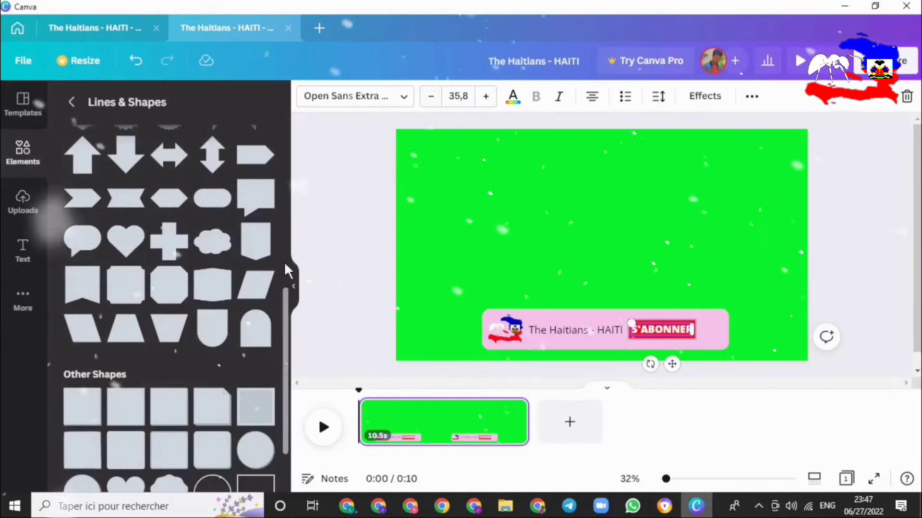
{"action": "scroll", "coordinate": [286, 295], "scroll_direction": "up", "scroll_amount": 5}
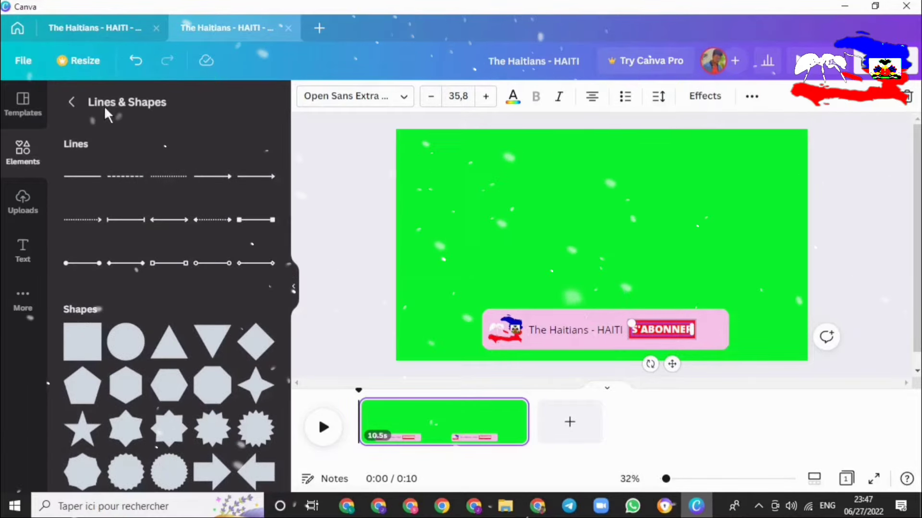
{"action": "left_click", "coordinate": [72, 101]}
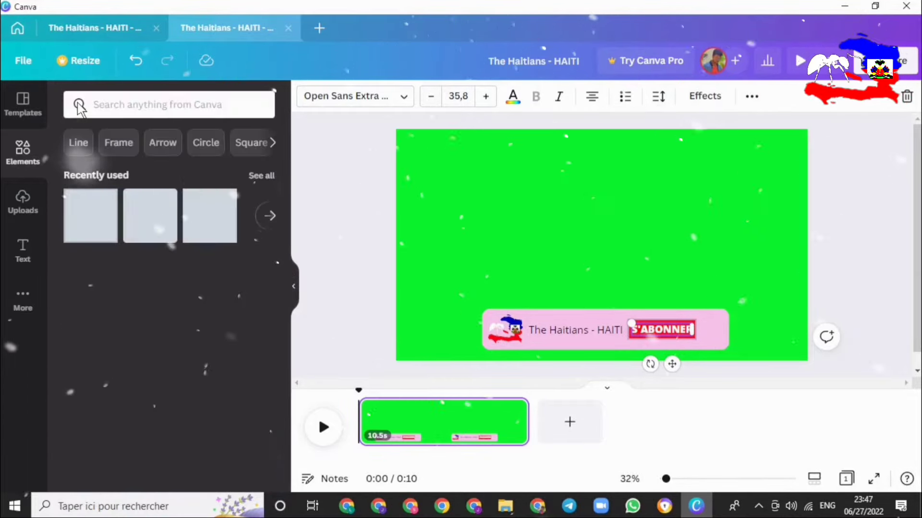
{"action": "left_click", "coordinate": [130, 106]}
{"action": "type", "text": "clo"}
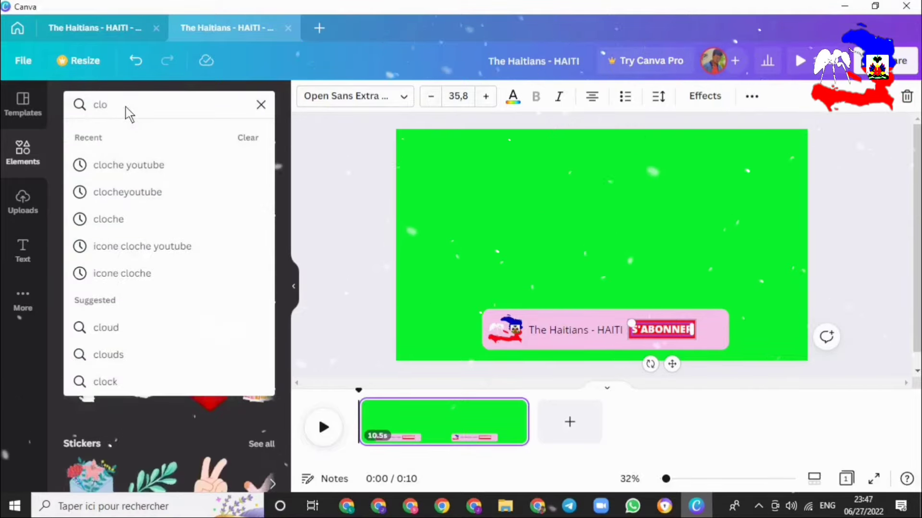
{"action": "type", "text": "che"}
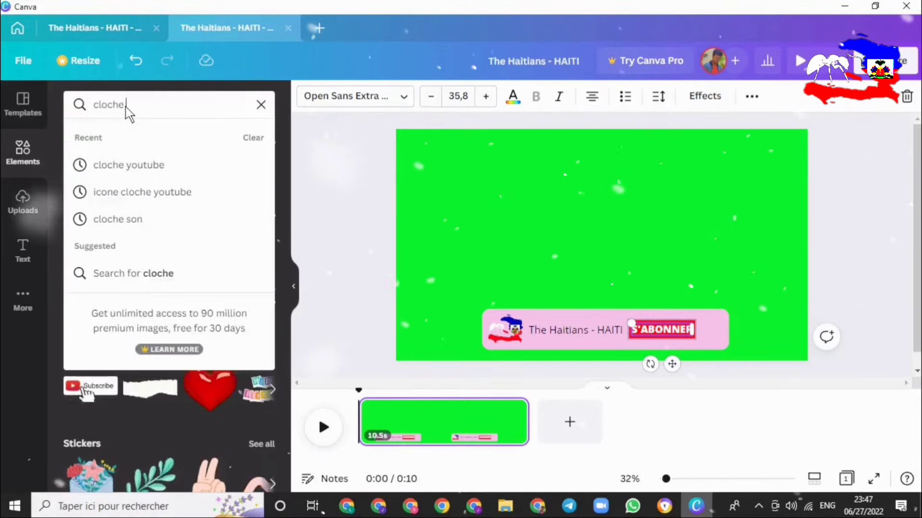
{"action": "type", "text": " youtube"}
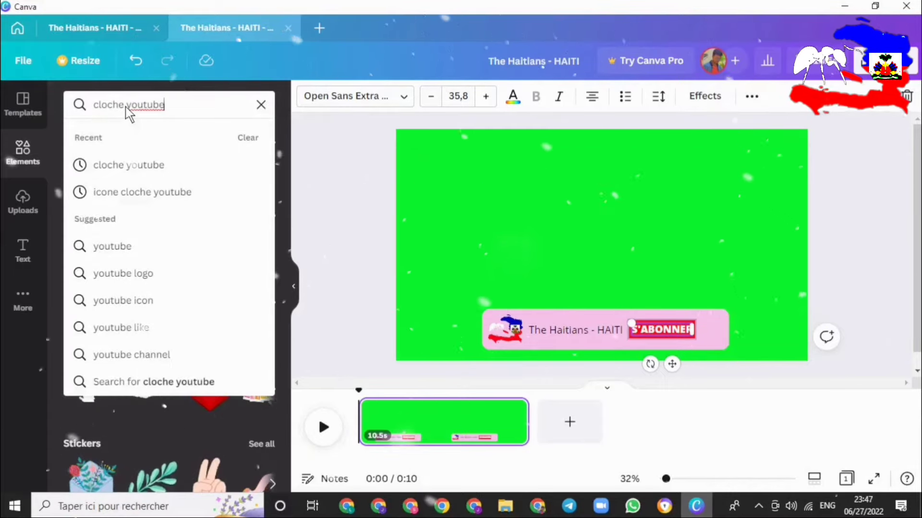
{"action": "key", "text": "Return"}
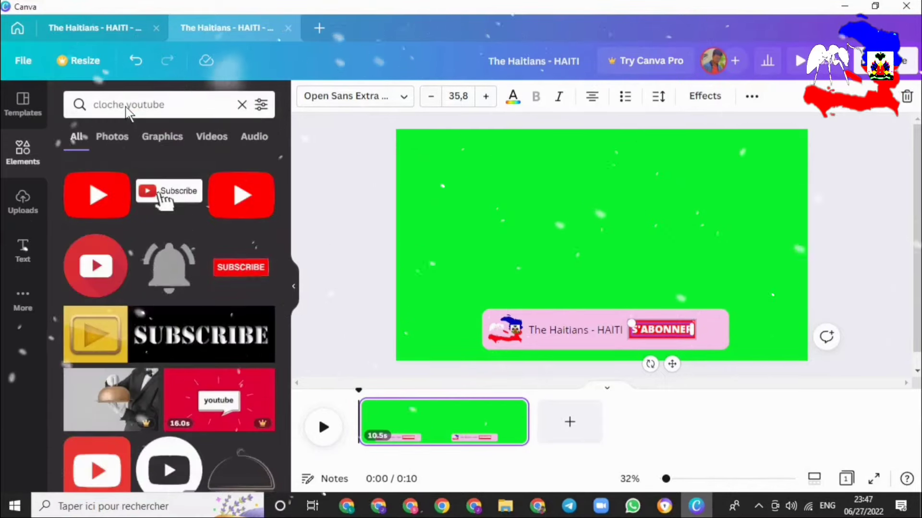